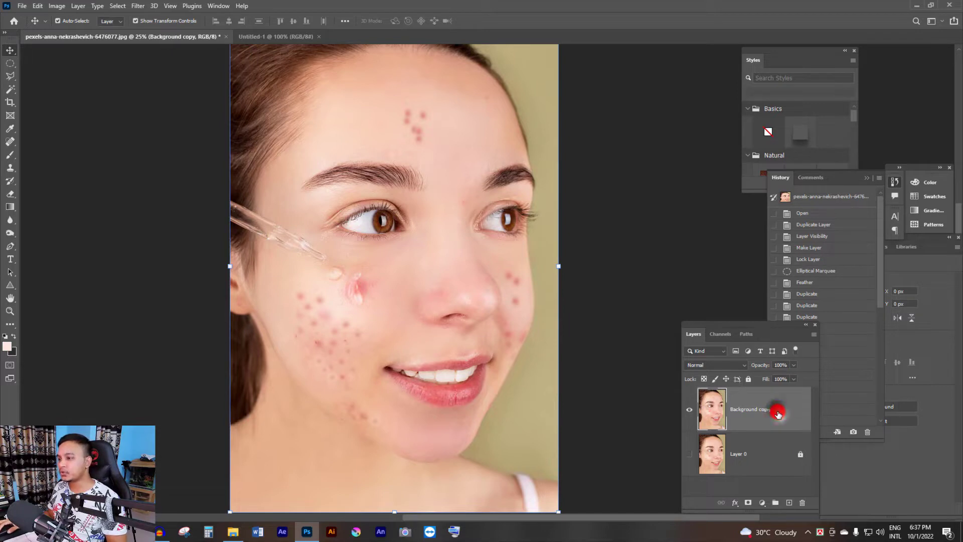
Step: Duplicate the Background copy layer, hide the lower copy, and keep the new top copy selected for retouching
click(778, 413)
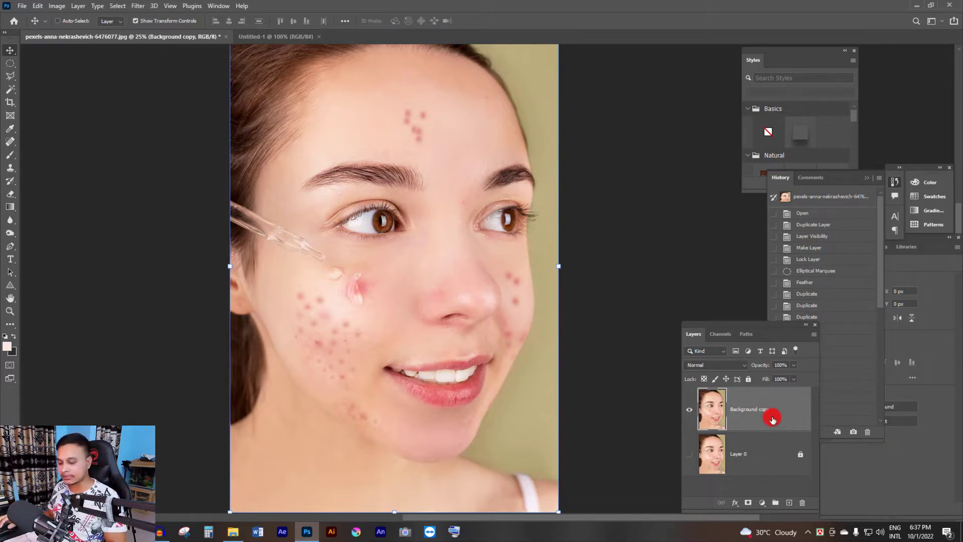
key(ctrl+j)
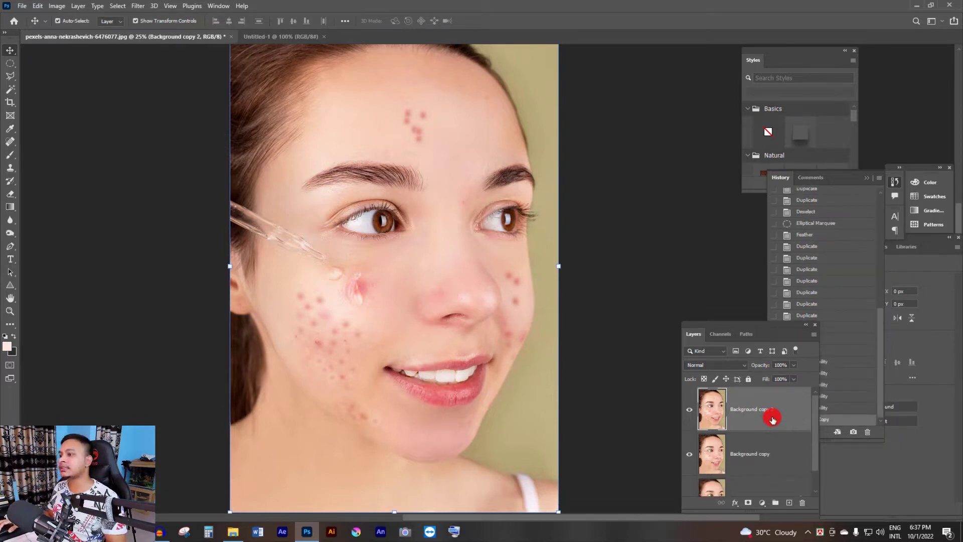
click(691, 455)
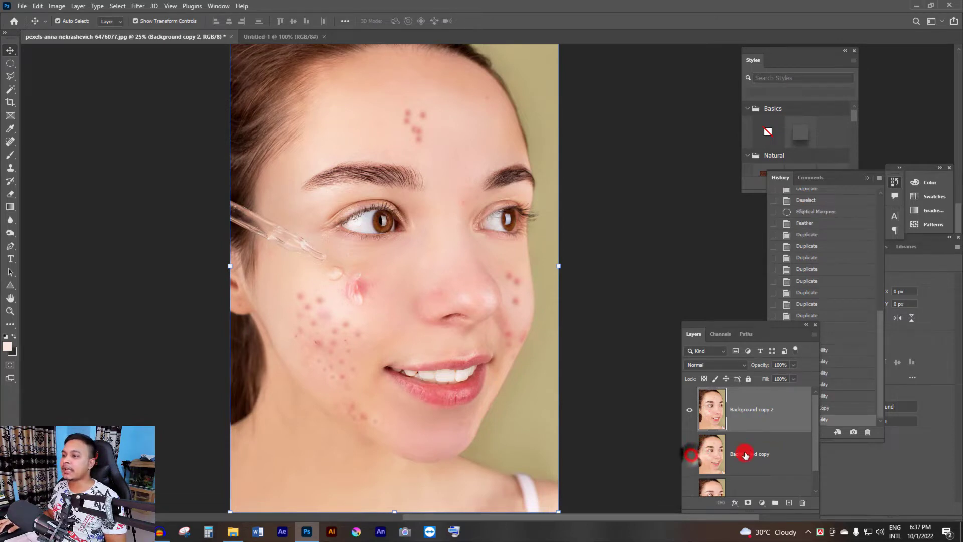
click(755, 406)
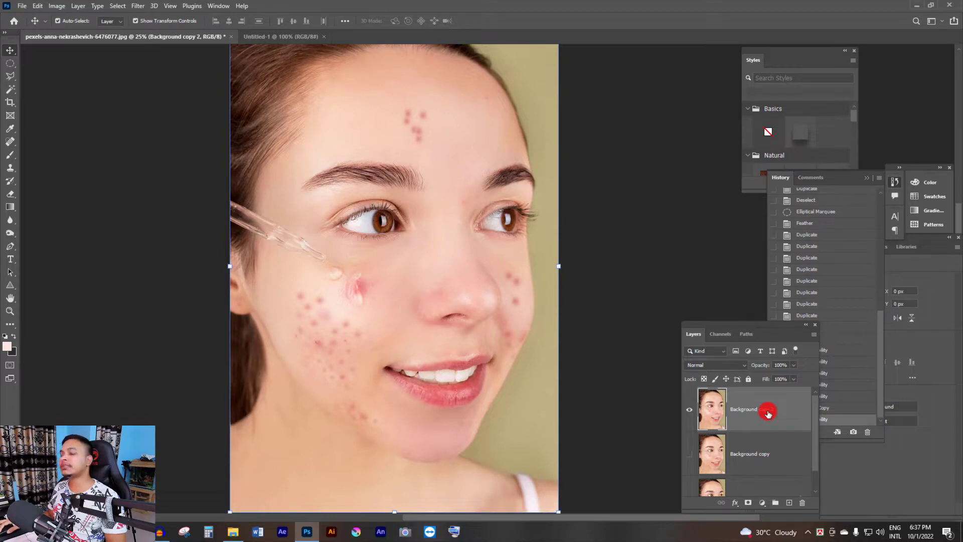
click(440, 320)
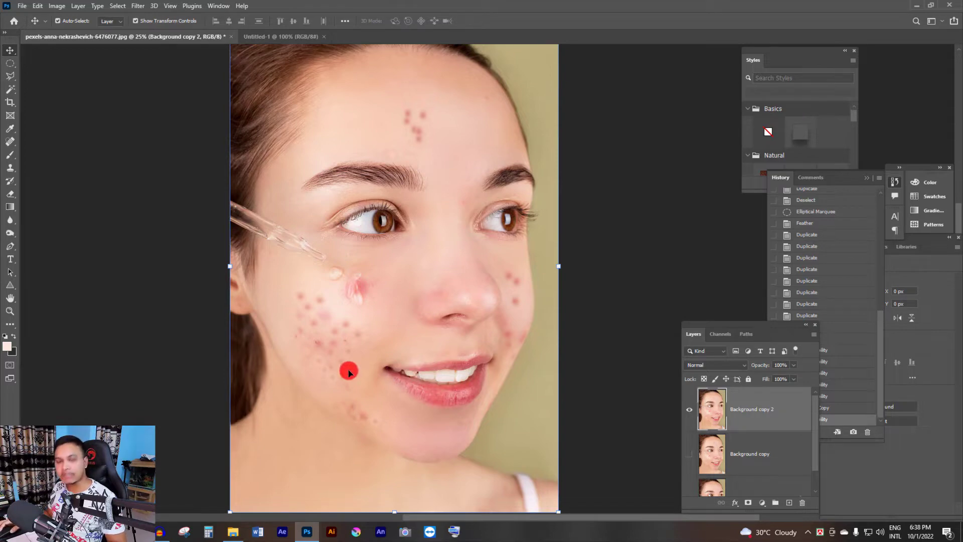
Step: Select a small elliptical patch of clean skin beside the chin blemishes and feather it by 10 pixels
scroll(332, 304, up, 1)
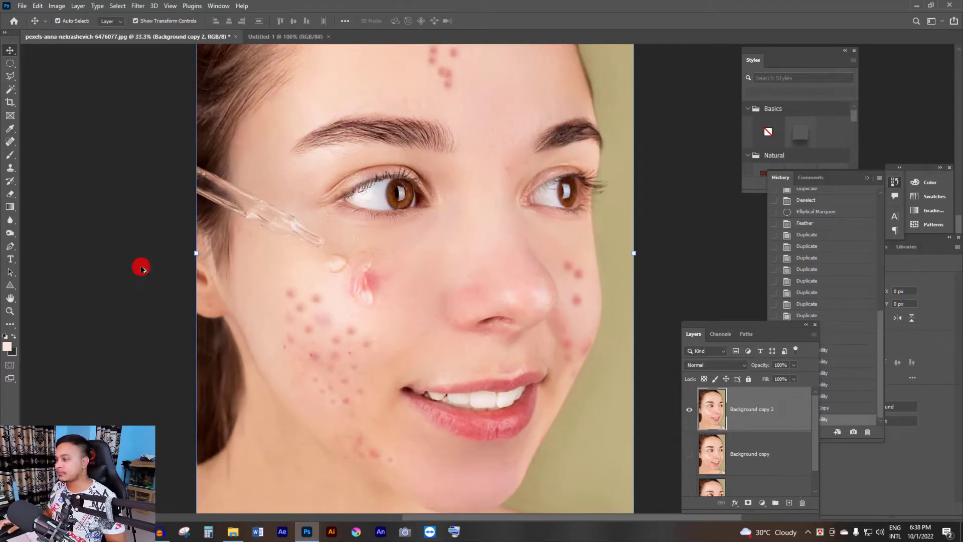
scroll(338, 411, up, 3)
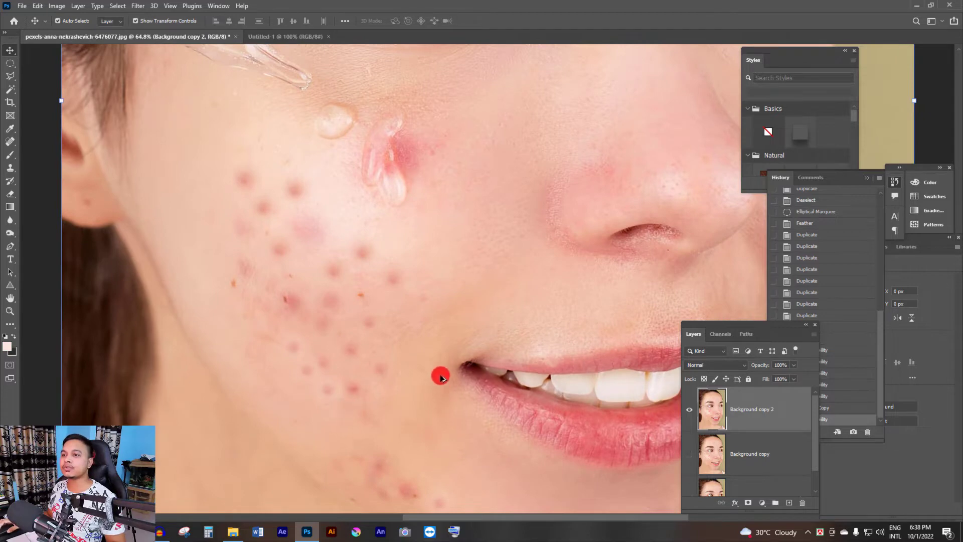
scroll(368, 404, up, 2)
drag(407, 444, 378, 241)
scroll(381, 274, up, 2)
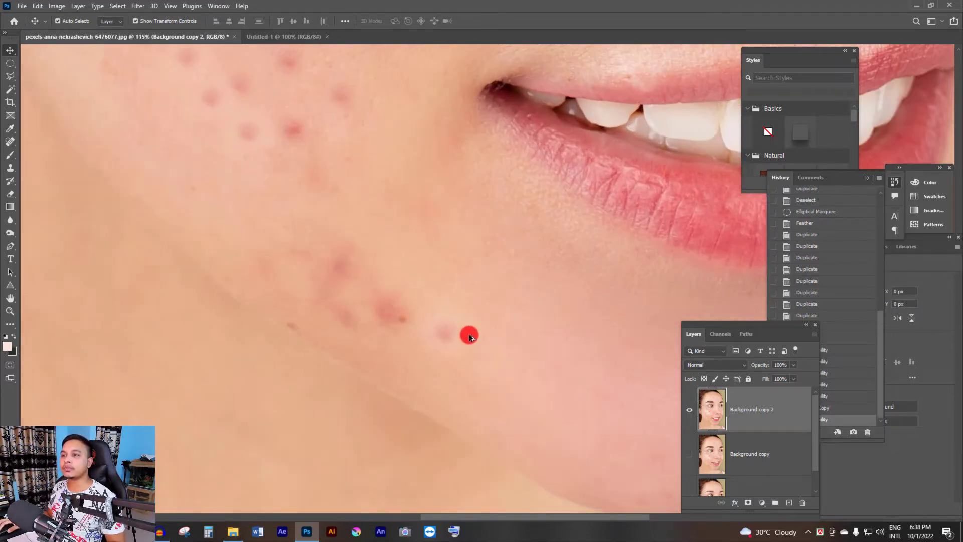
key(ctrl+alt+space)
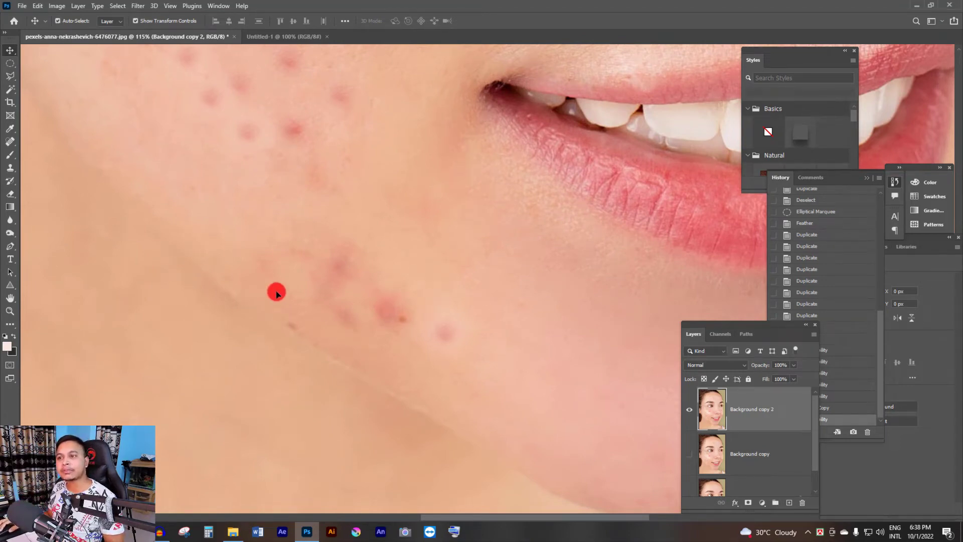
drag(14, 65, 53, 76)
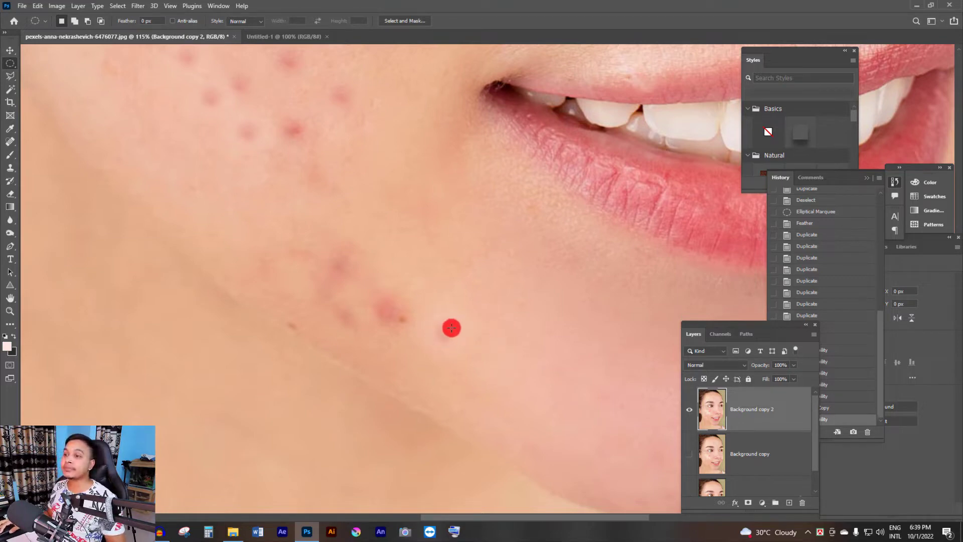
drag(489, 321, 533, 353)
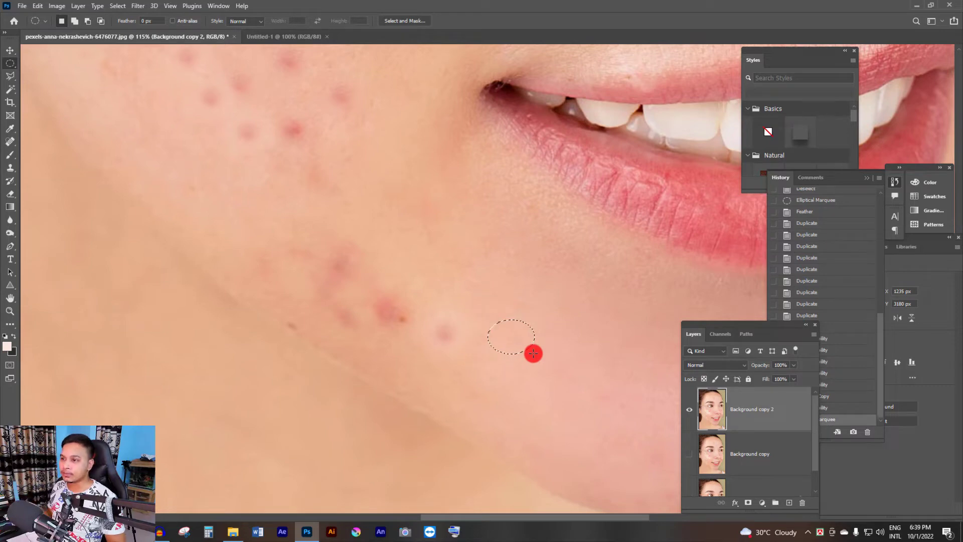
key(shift+F6)
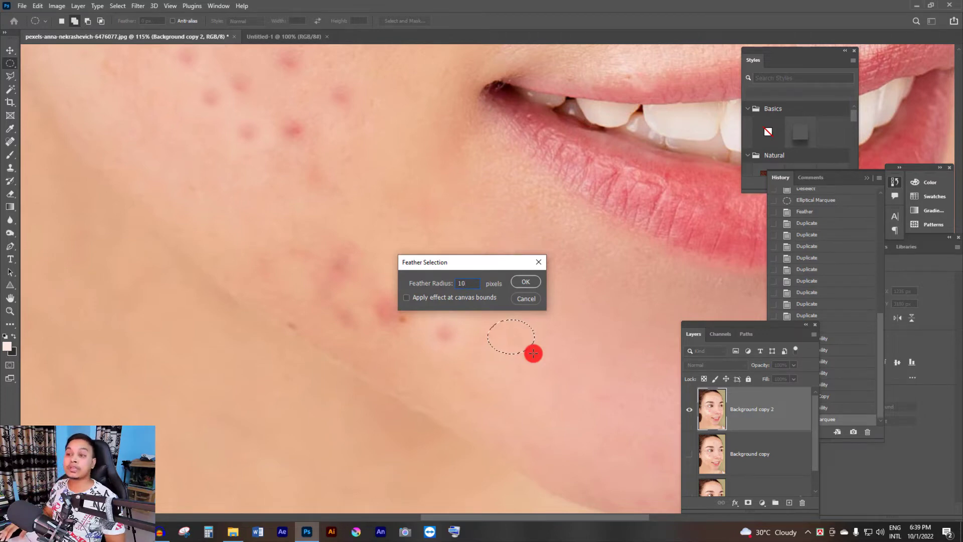
key(Return)
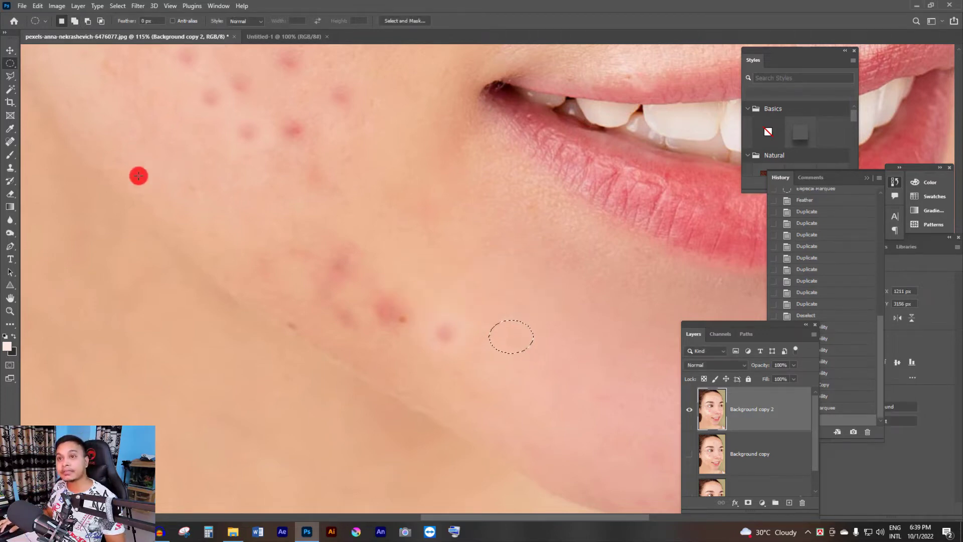
Step: Cover the blemishes along the jawline with duplicates of the feathered skin patch, deselect, and check the result on the whole face
click(10, 50)
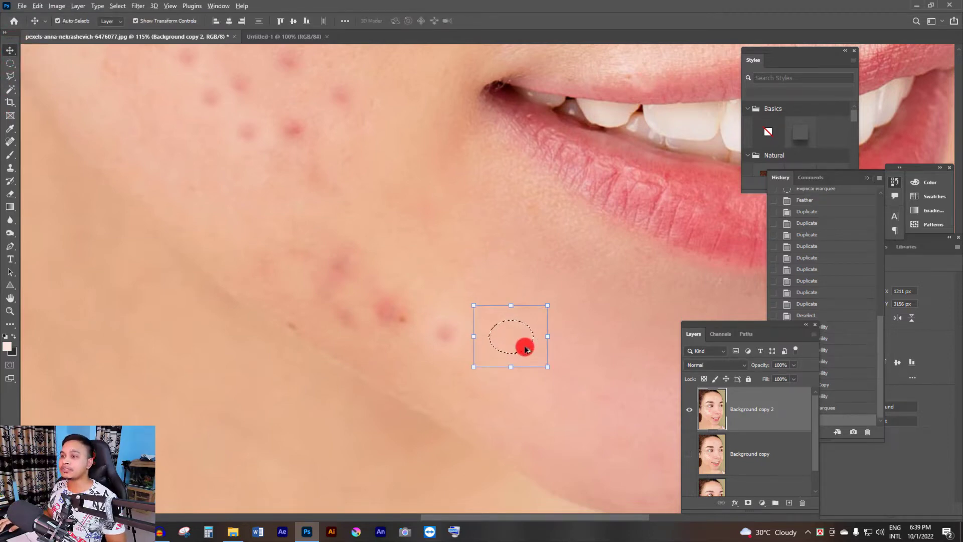
drag(524, 348, 345, 302)
drag(345, 303, 360, 317)
key(ctrl+d)
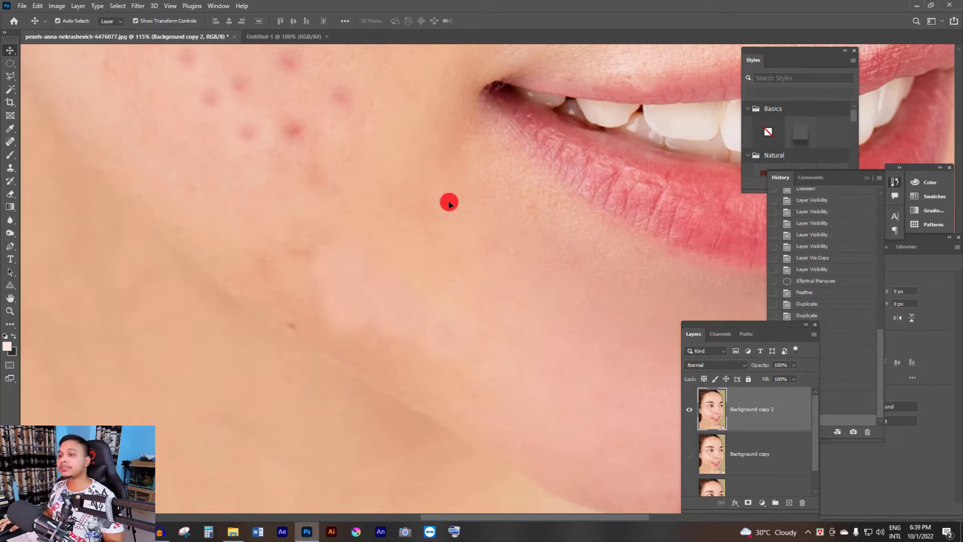
scroll(450, 387, down, 6)
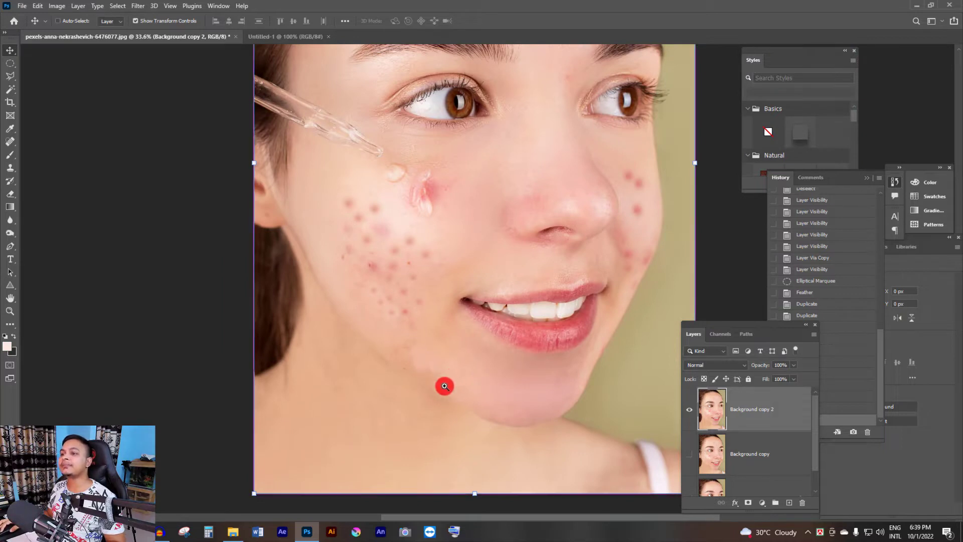
ctrl+click(445, 377)
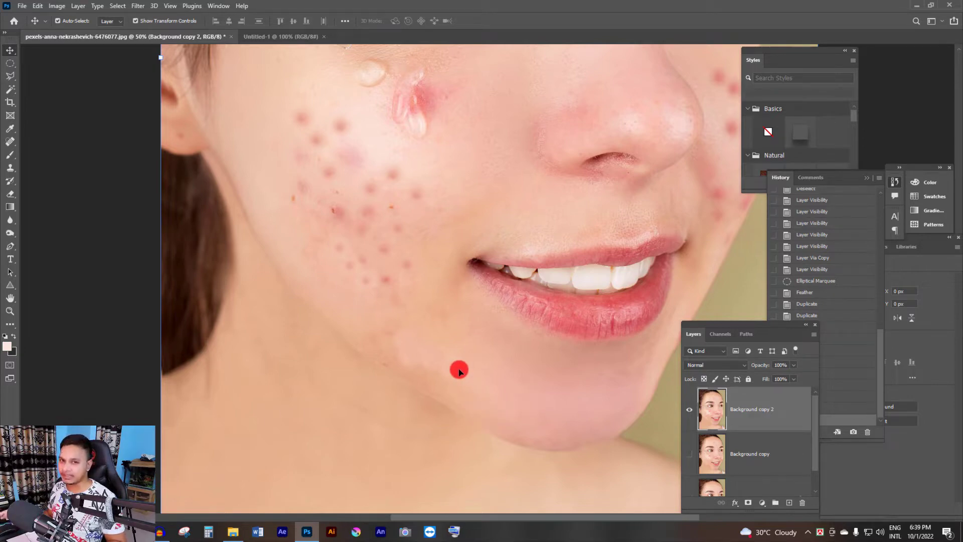
Step: Undo the duplicated skin patches and the feathering, and clear the elliptical selection
key(ctrl+z)
key(ctrl+z)
key(ctrl+z)
key(ctrl+z)
key(ctrl+z)
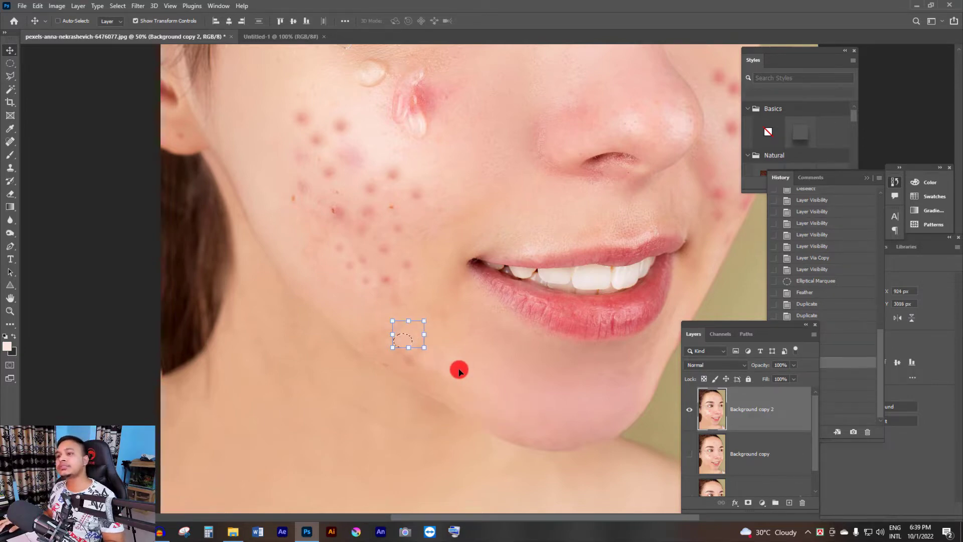
key(ctrl+z)
key(ctrl+z)
key(ctrl+z)
key(ctrl+z)
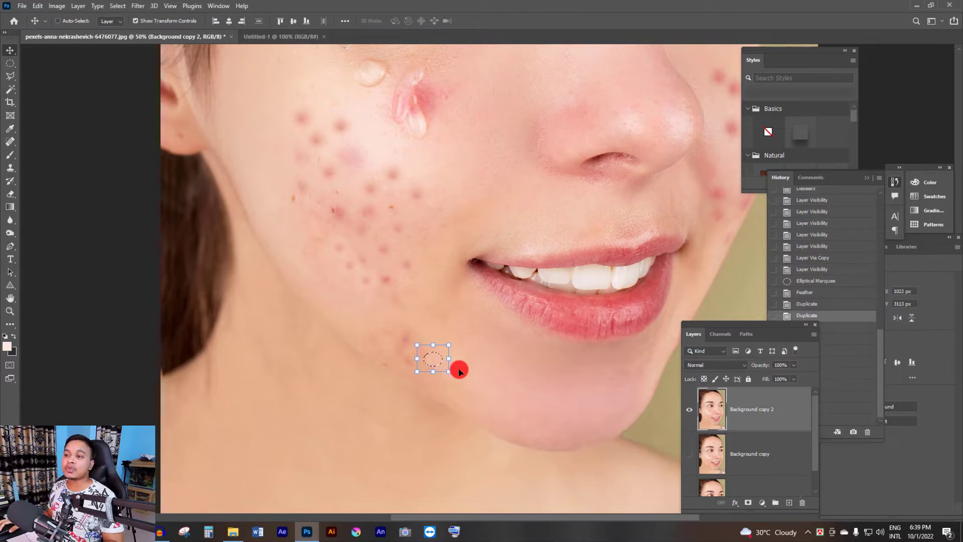
key(ctrl+z)
key(ctrl+z)
key(ctrl+z)
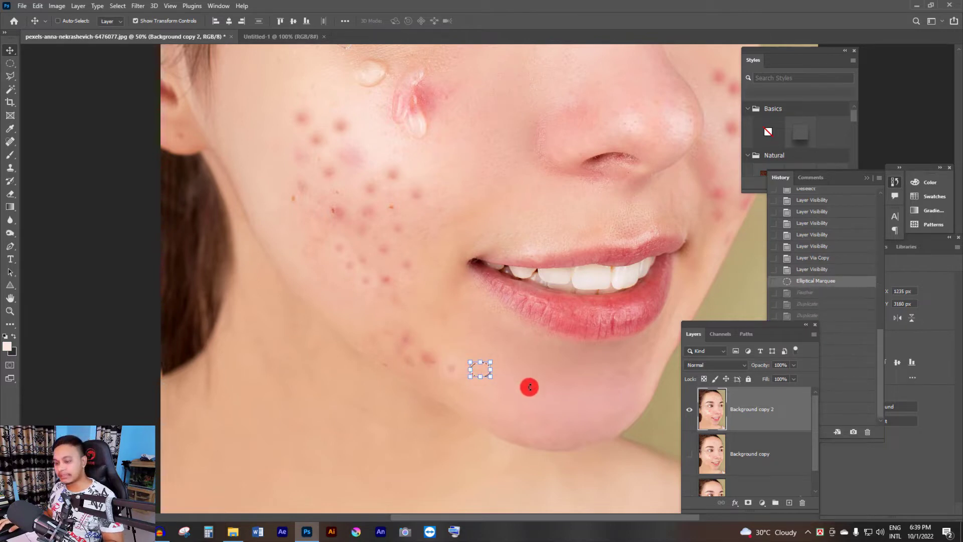
key(ctrl+d)
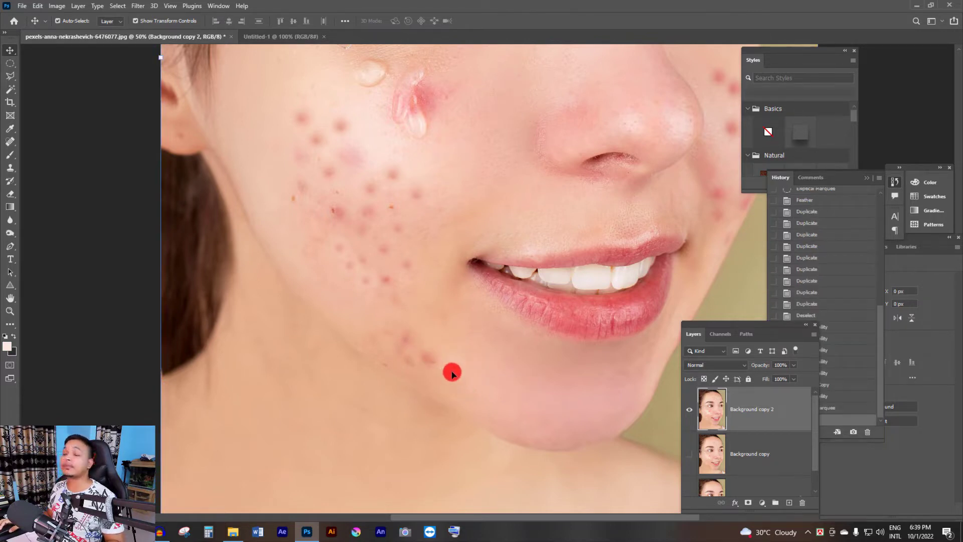
Step: Activate the Clone Stamp tool and shrink its brush to suit the small blemishes near the chin
scroll(434, 372, up, 3)
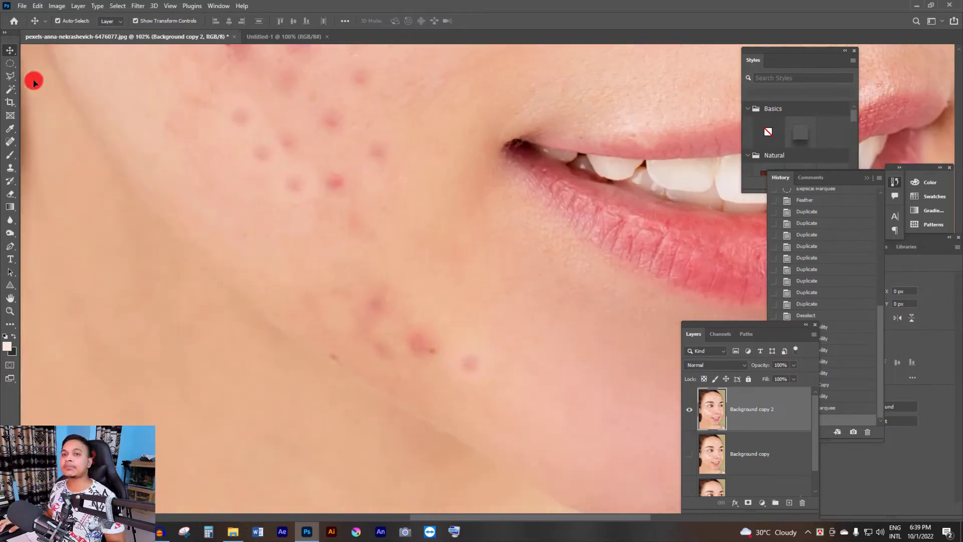
click(12, 144)
right_click(11, 144)
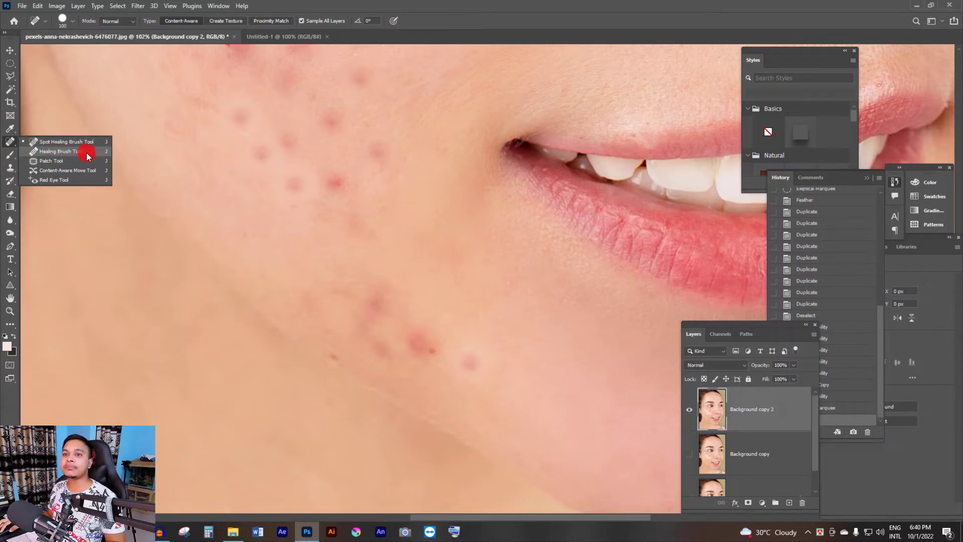
click(53, 161)
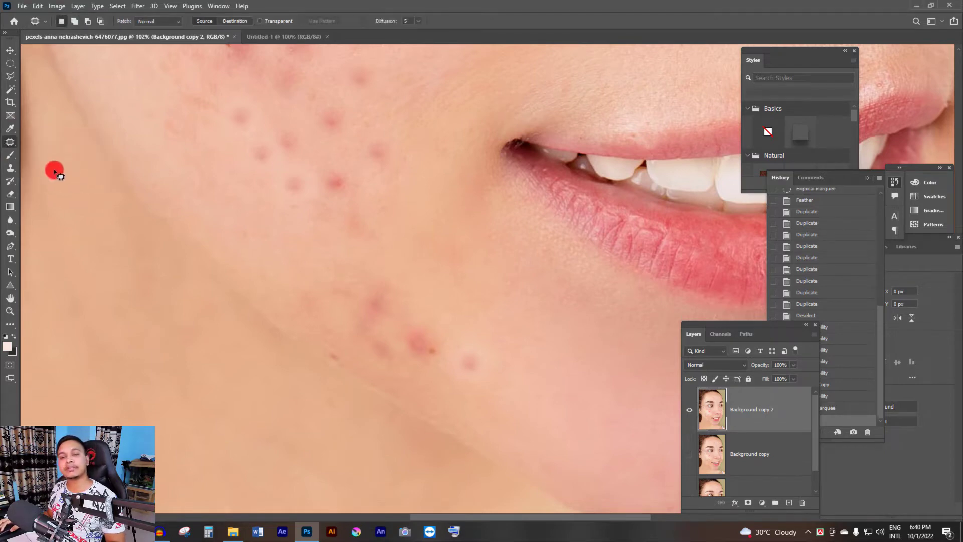
drag(10, 166, 53, 167)
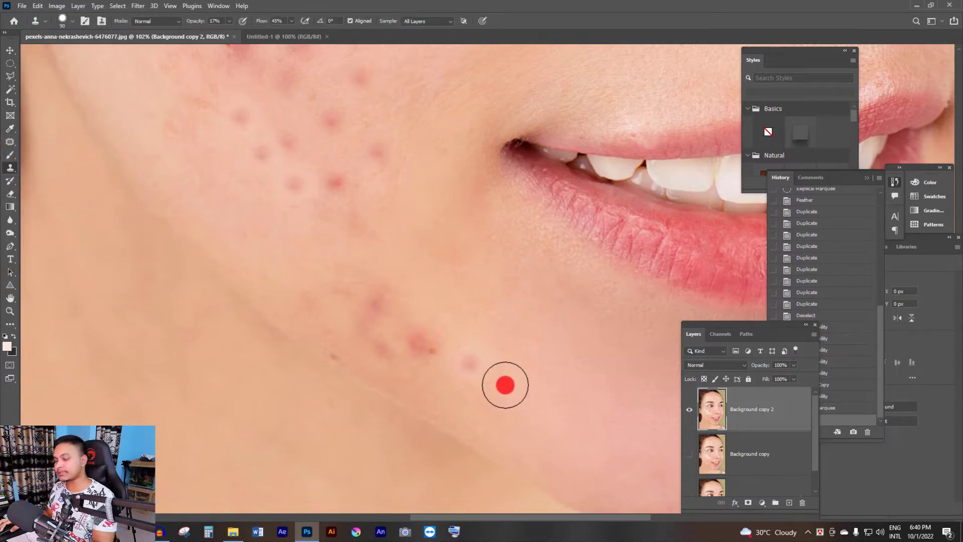
key(bracketleft)
key(bracketleft)
key(bracketleft)
key(bracketleft)
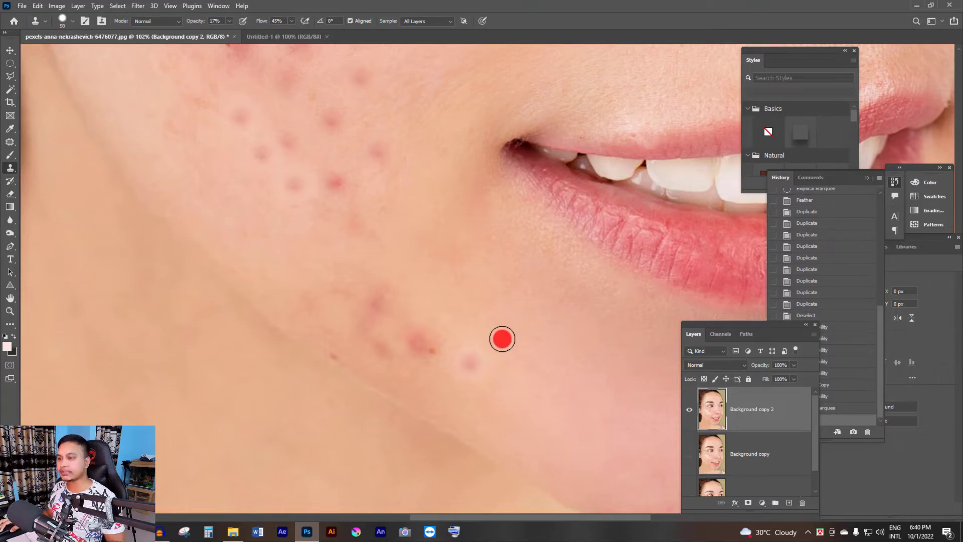
Step: Clone clean skin from several nearby spots over the isolated round blemish near the chin at 17% opacity
alt+click(502, 339)
click(473, 360)
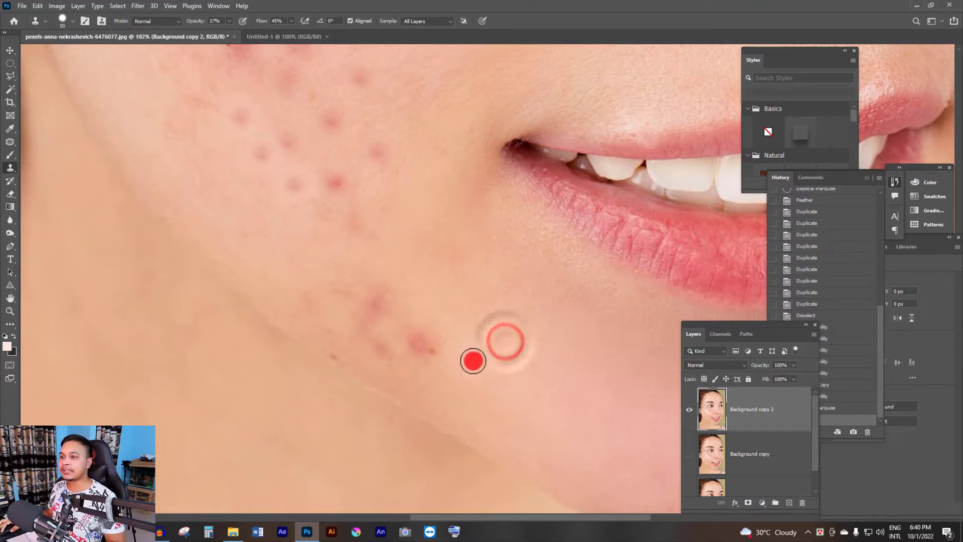
alt+click(497, 387)
click(473, 361)
alt+click(510, 336)
click(473, 362)
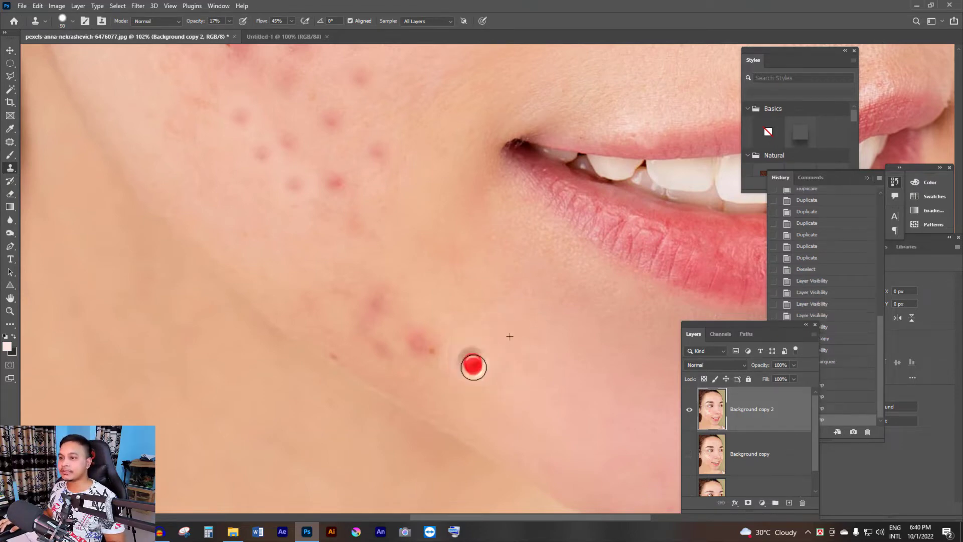
alt+click(519, 367)
click(473, 361)
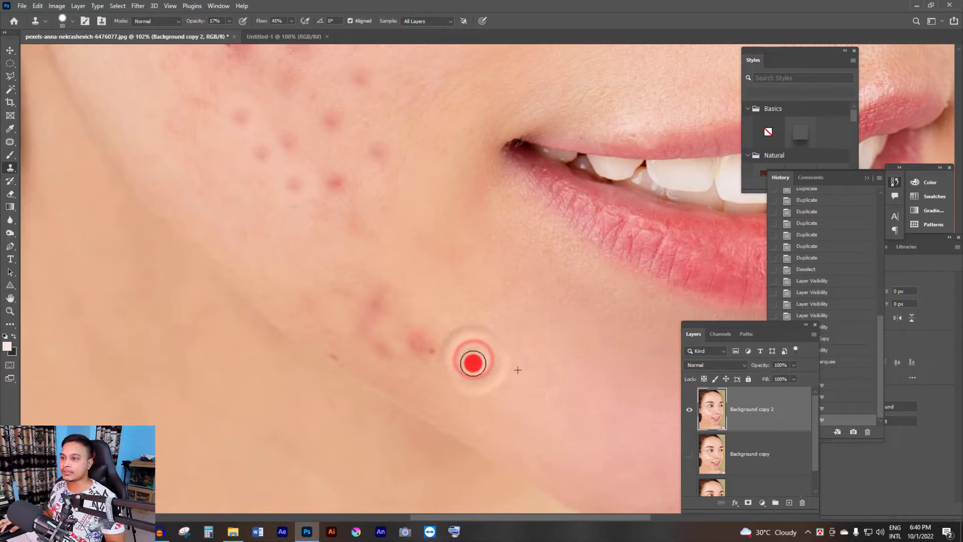
Step: Clone clean skin from just above over the large red blemish on the jawline
alt+click(439, 306)
mouse_move(427, 331)
mouse_down()
mouse_move(439, 376)
mouse_move(421, 352)
mouse_move(447, 317)
mouse_move(423, 342)
mouse_up()
click(420, 342)
alt+click(447, 317)
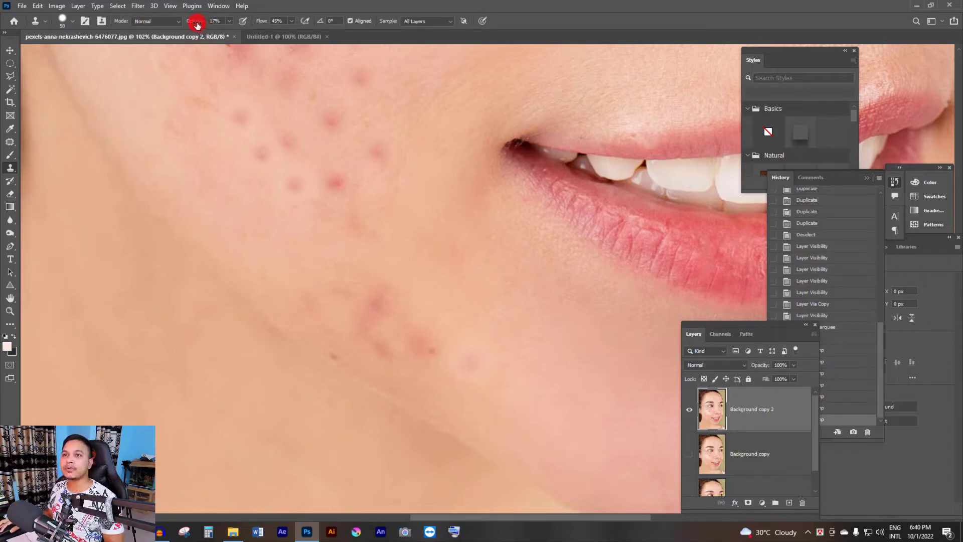
Step: Set the Clone Stamp opacity and flow to 100% and cover the red jawline blemish and the neighbouring round spot
drag(195, 22, 437, 51)
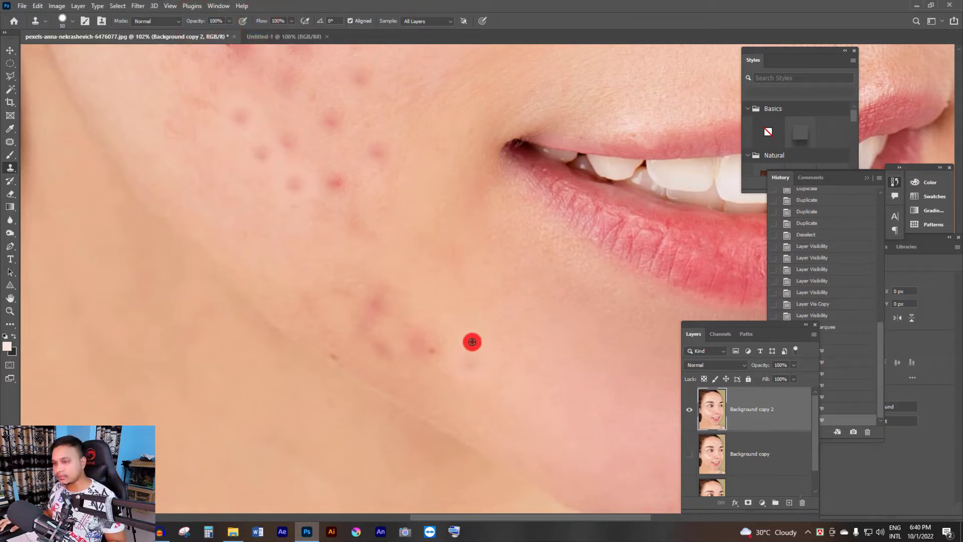
alt+click(446, 308)
mouse_move(428, 336)
mouse_down()
mouse_move(442, 354)
mouse_move(506, 403)
mouse_move(511, 389)
mouse_move(469, 362)
mouse_up()
alt+click(514, 383)
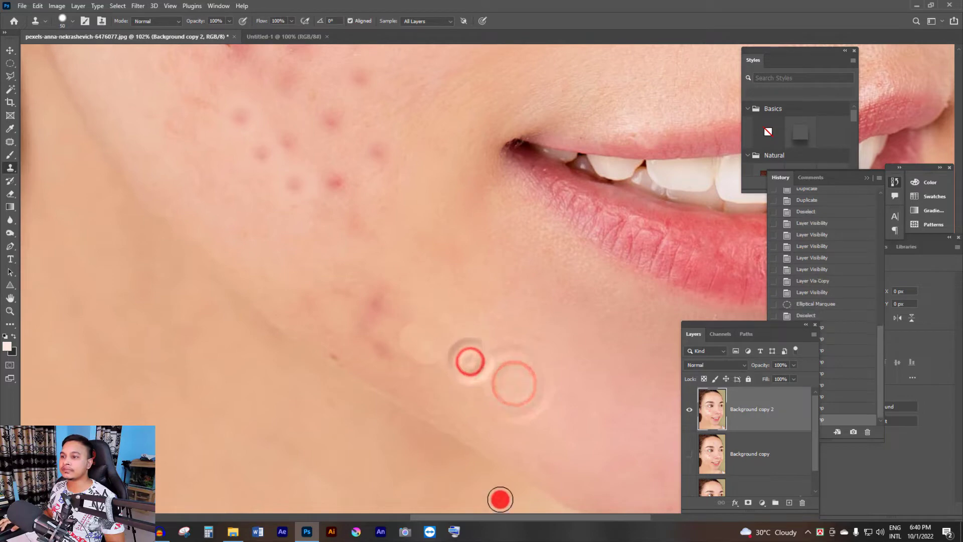
Step: Clone nearby clean skin over the remaining dark blemishes higher on the jaw, below the corner of the mouth
alt+click(396, 289)
mouse_move(395, 323)
mouse_down()
mouse_move(420, 300)
mouse_move(382, 287)
mouse_up()
alt+click(417, 277)
alt+click(407, 272)
alt+click(419, 300)
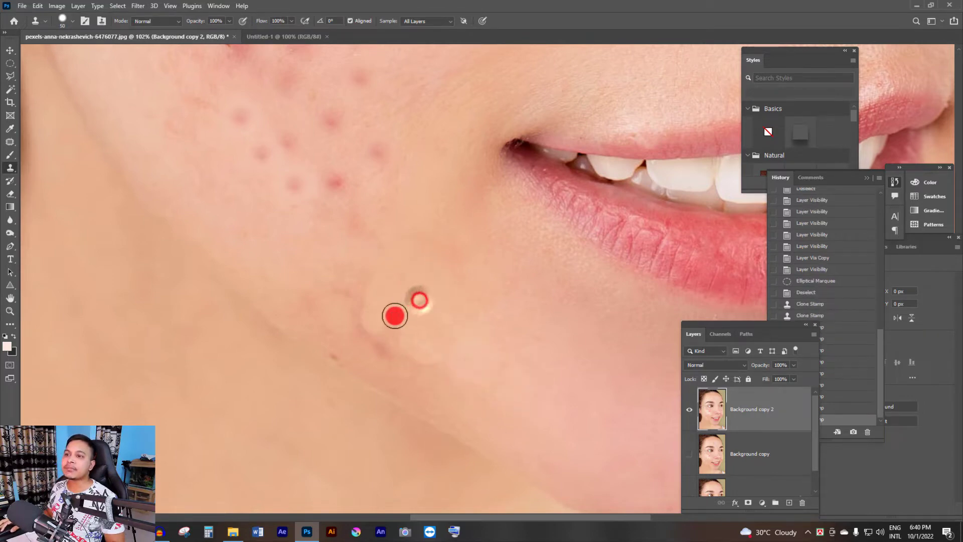
click(394, 316)
alt+click(419, 280)
click(405, 296)
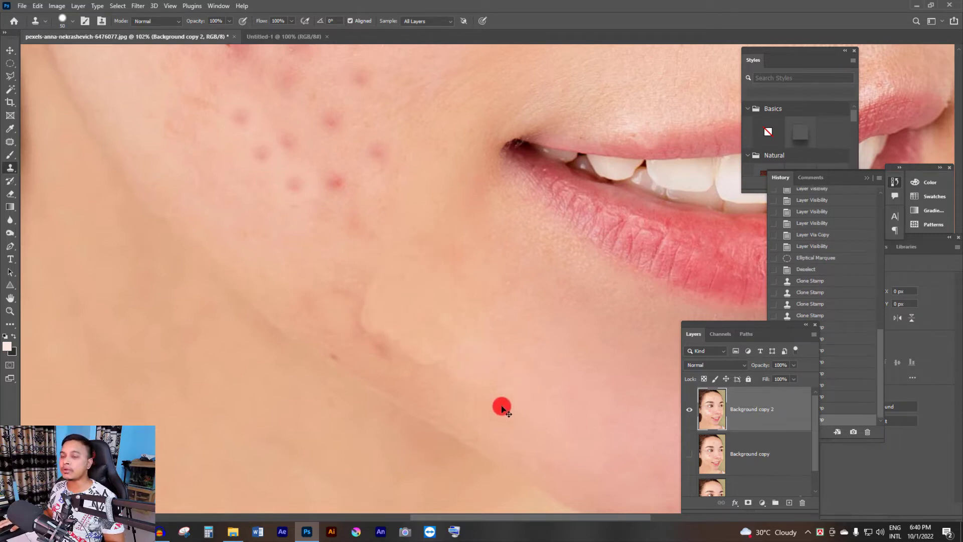
Step: Choose the Healing Brush and undo the Clone Stamp strokes that covered the jawline blemishes
mouse_move(11, 149)
mouse_down()
mouse_move(68, 161)
mouse_move(71, 144)
mouse_move(85, 151)
mouse_up()
key(ctrl+z)
key(ctrl+z)
key(ctrl+z)
key(ctrl+z)
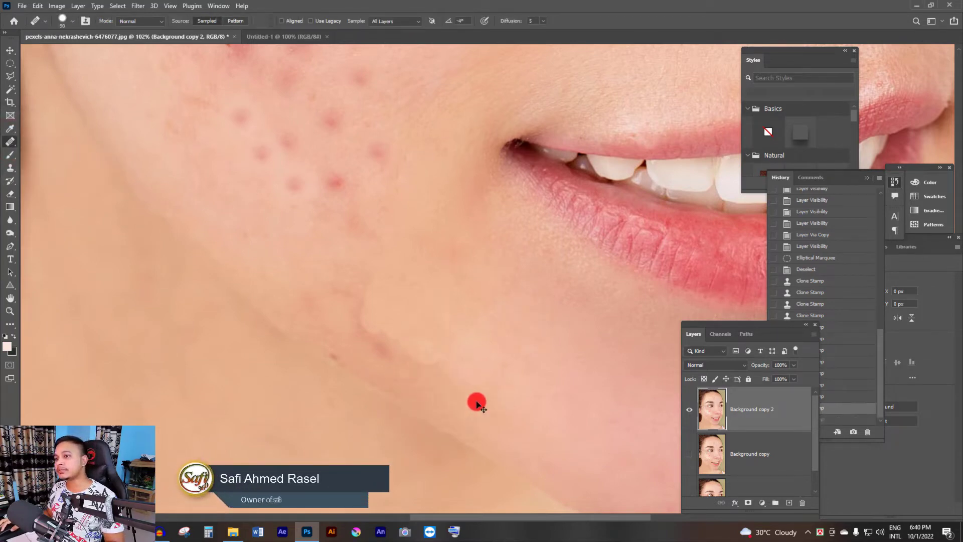
key(ctrl+z)
key(ctrl+z)
key(ctrl+z)
key(ctrl+z)
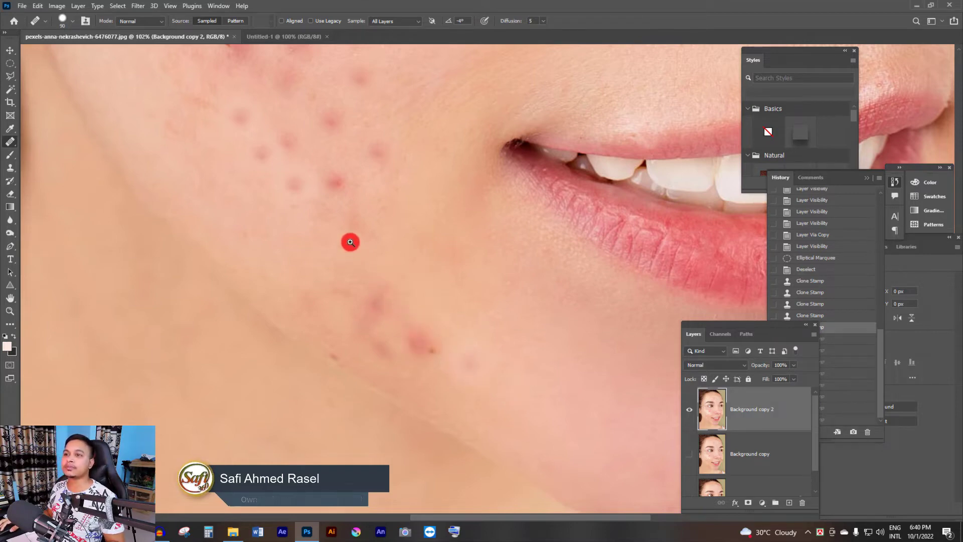
Step: Try the Clone Stamp on the innermost cheek blemish, above the corner of the mouth, using clean skin from just above it
scroll(342, 184, down, 1)
drag(387, 134, 335, 322)
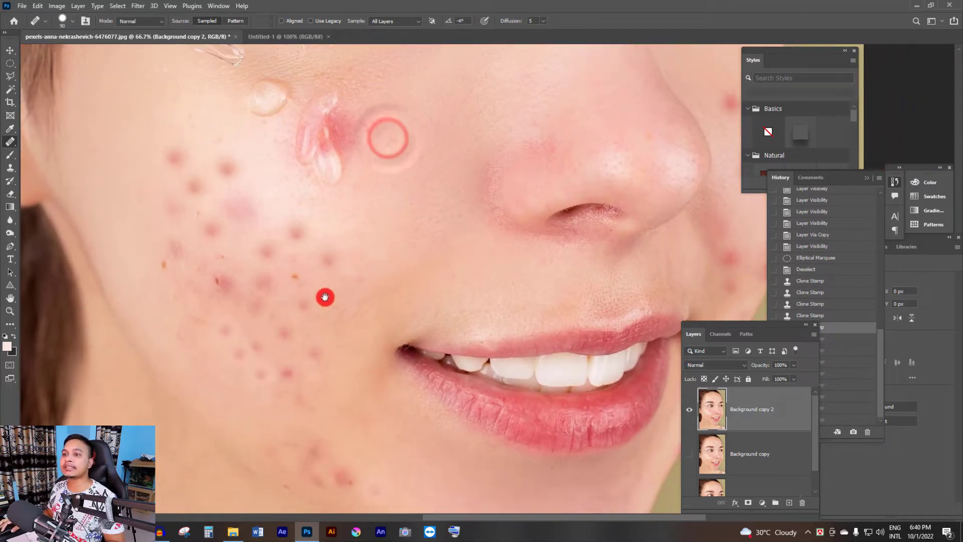
scroll(353, 240, up, 1)
scroll(355, 278, down, 2)
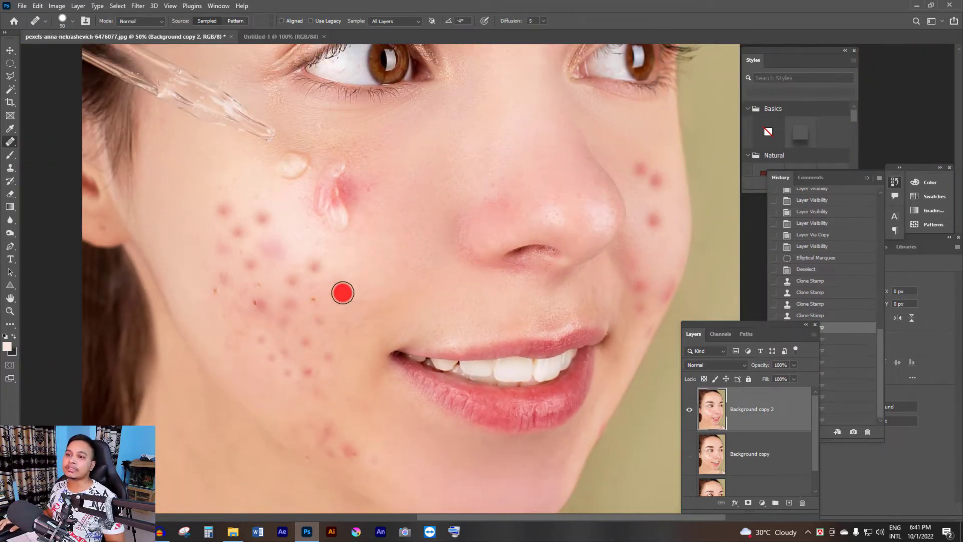
scroll(351, 293, up, 3)
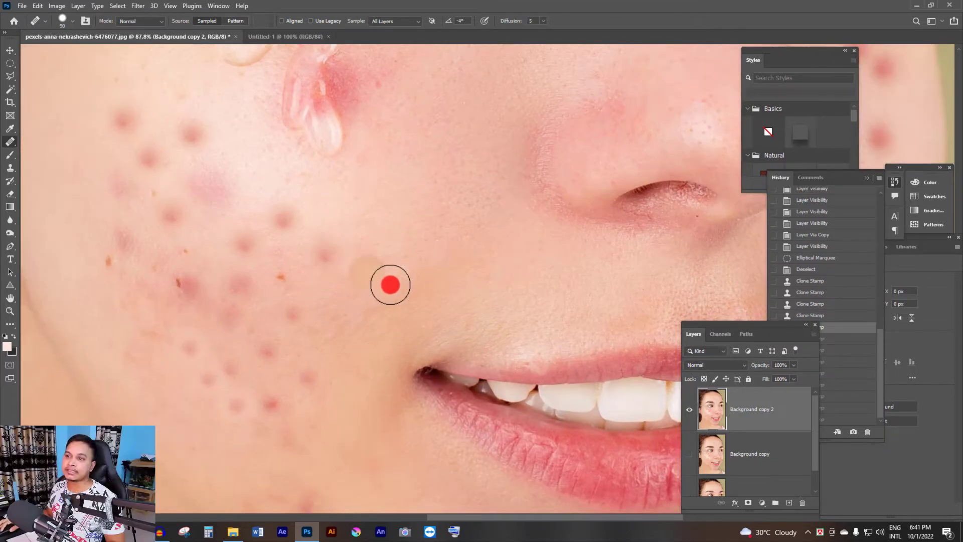
scroll(389, 285, up, 2)
drag(361, 272, 369, 322)
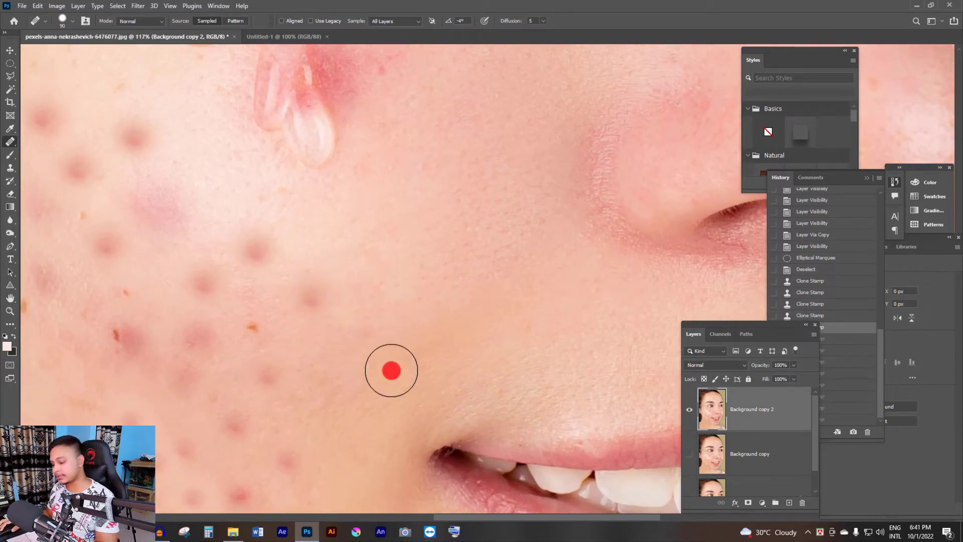
key([)
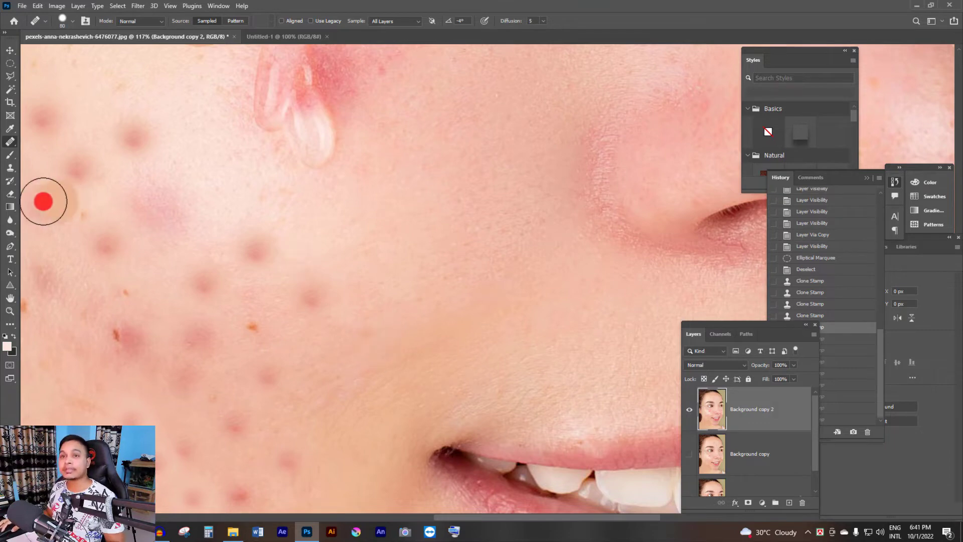
click(9, 169)
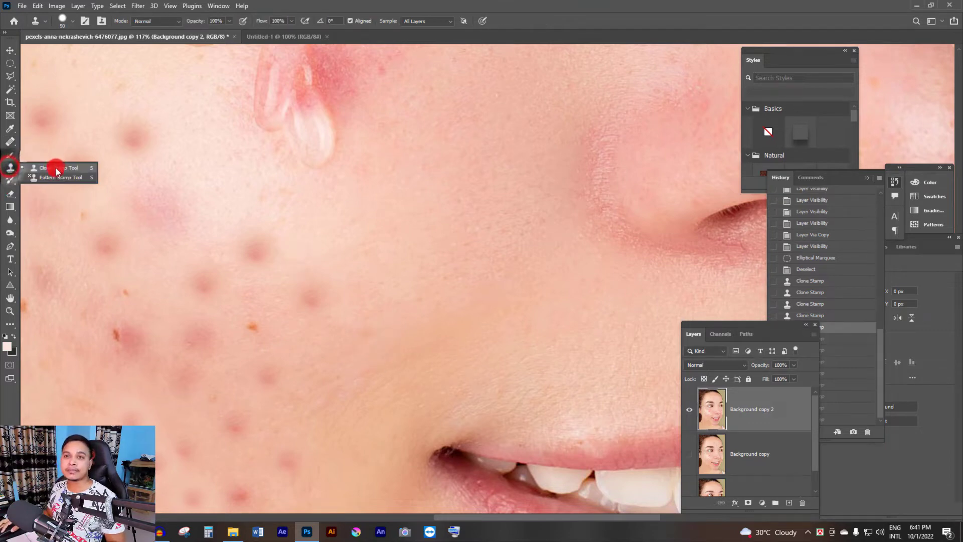
click(55, 167)
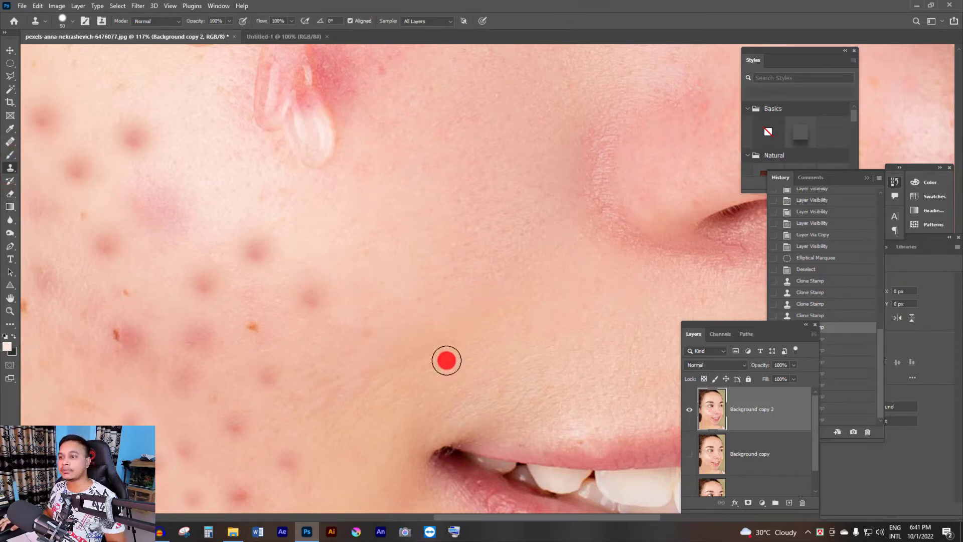
alt+click(339, 261)
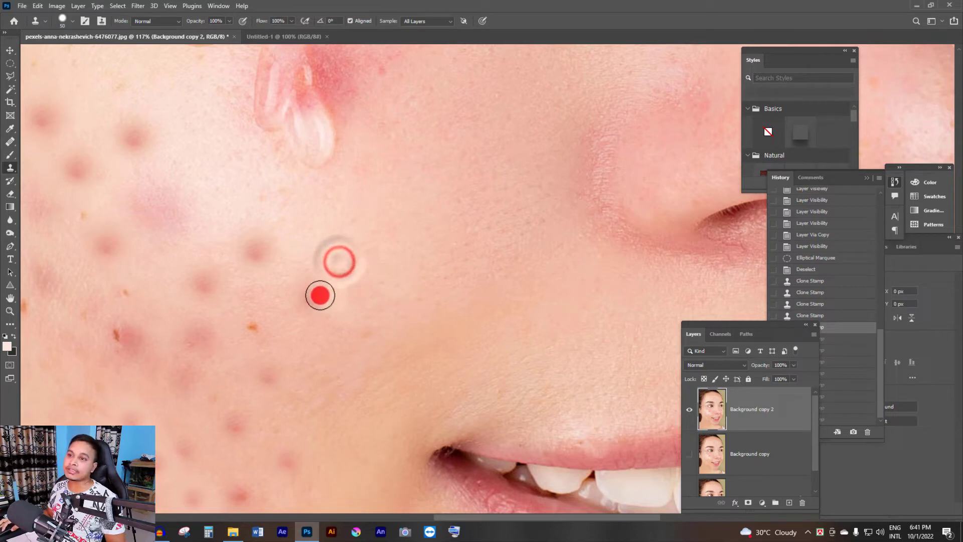
drag(314, 294, 321, 302)
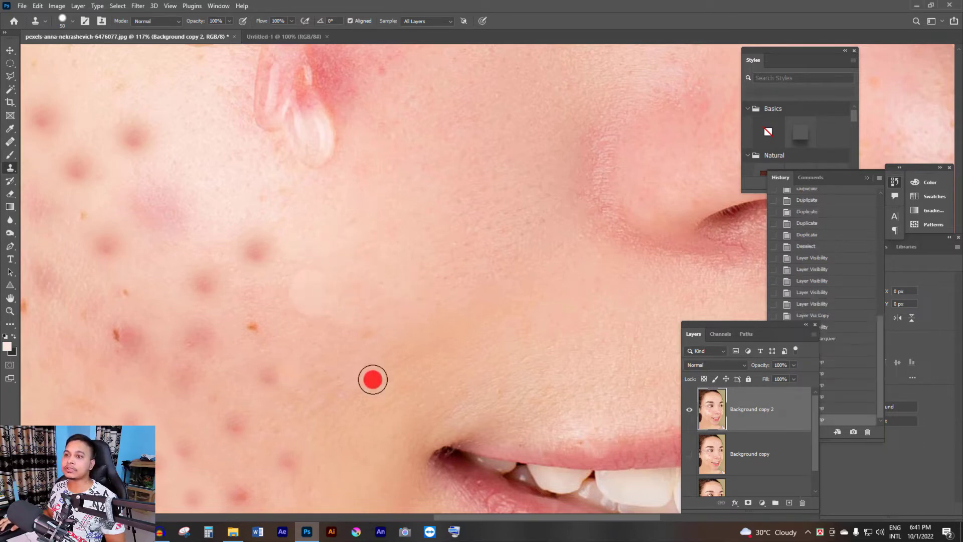
Step: Blend the edges of the cloned patch on the cheek into the surrounding skin with the Healing Brush at size 40
alt+click(359, 291)
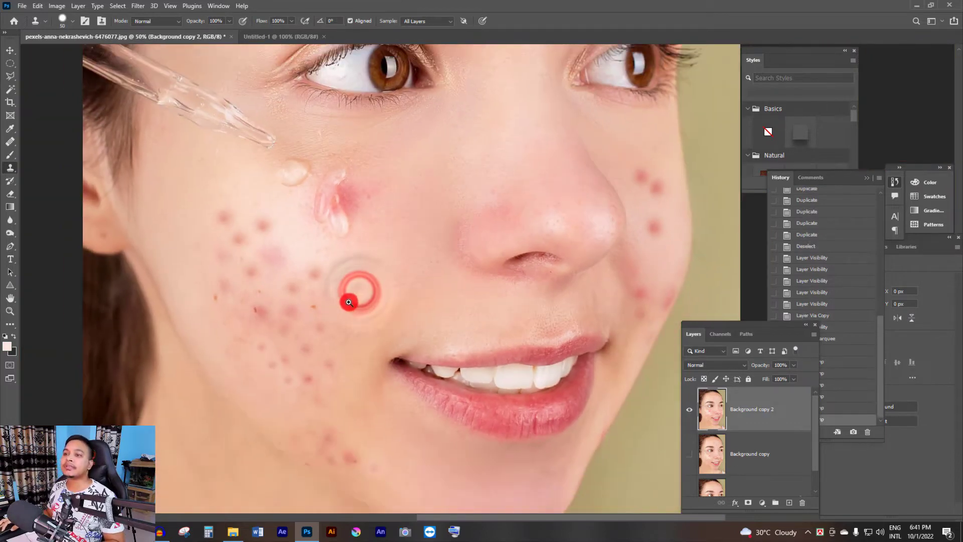
ctrl+click(349, 301)
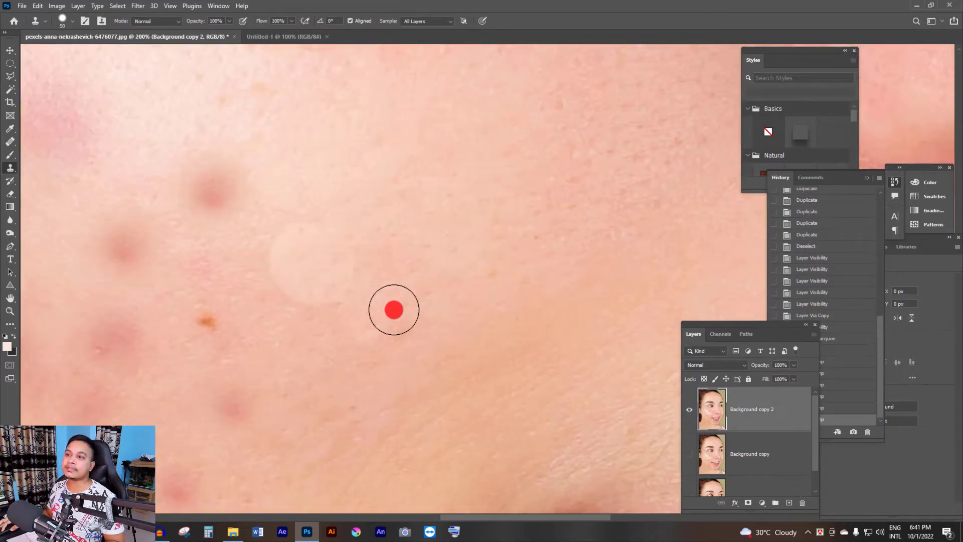
alt+click(363, 245)
ctrl+click(364, 246)
click(10, 141)
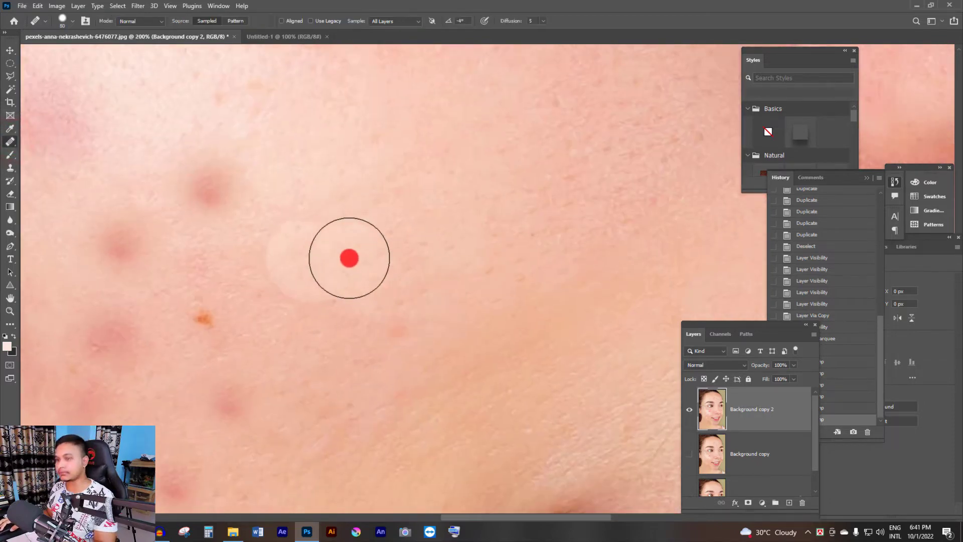
key(bracketleft)
key(bracketleft)
key(bracketleft)
key(bracketleft)
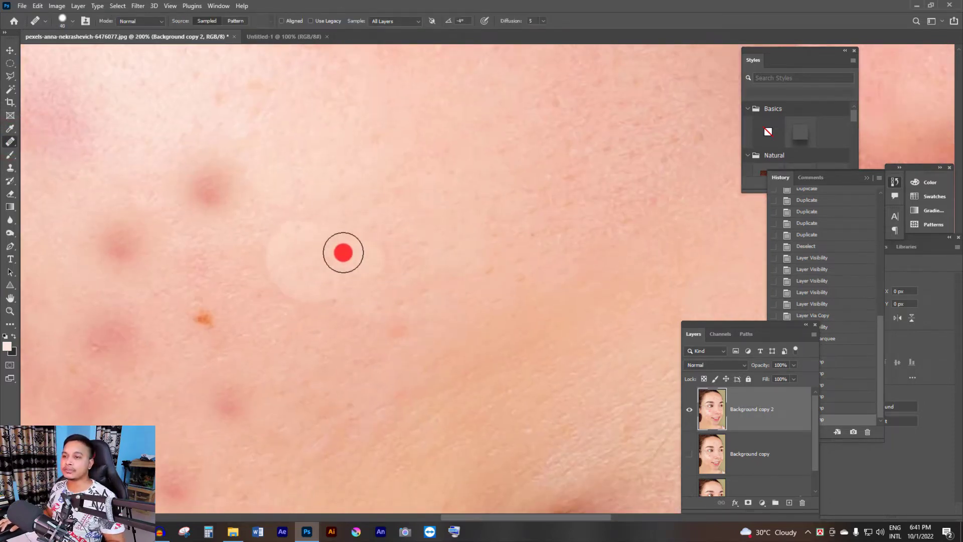
click(350, 253)
click(331, 226)
click(308, 221)
click(282, 229)
click(273, 250)
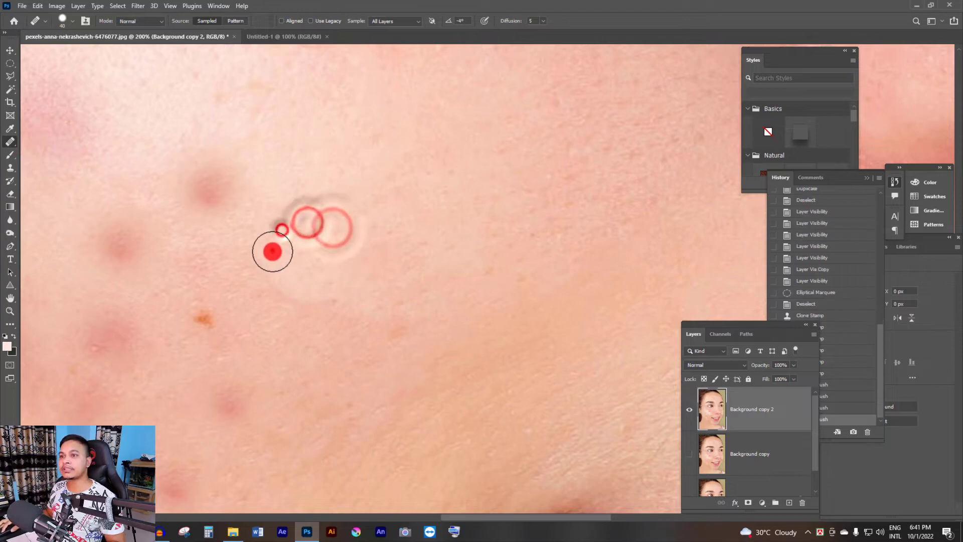
click(281, 283)
click(290, 286)
click(307, 291)
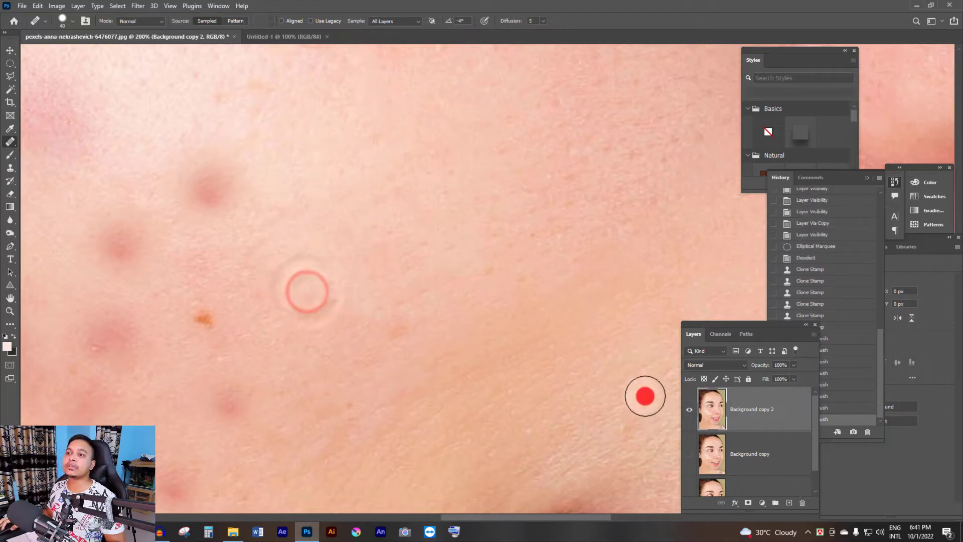
Step: Undo the Healing Brush strokes and the Clone Stamp patch on the cheek
scroll(379, 279, down, 4)
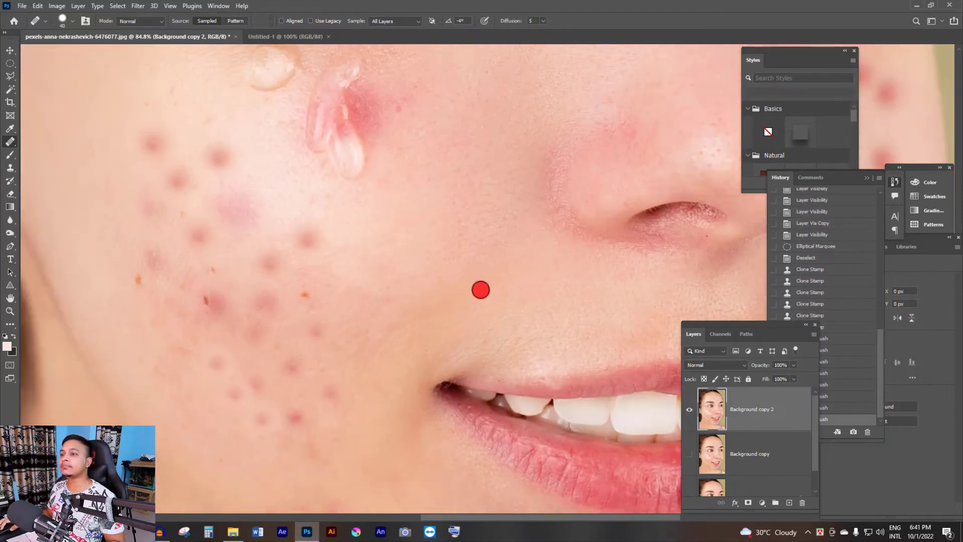
key(ctrl+z)
key(ctrl+z)
key(ctrl+z)
key(ctrl+z)
key(ctrl+z)
key(ctrl+z)
key(ctrl+z)
key(ctrl+z)
key(ctrl+z)
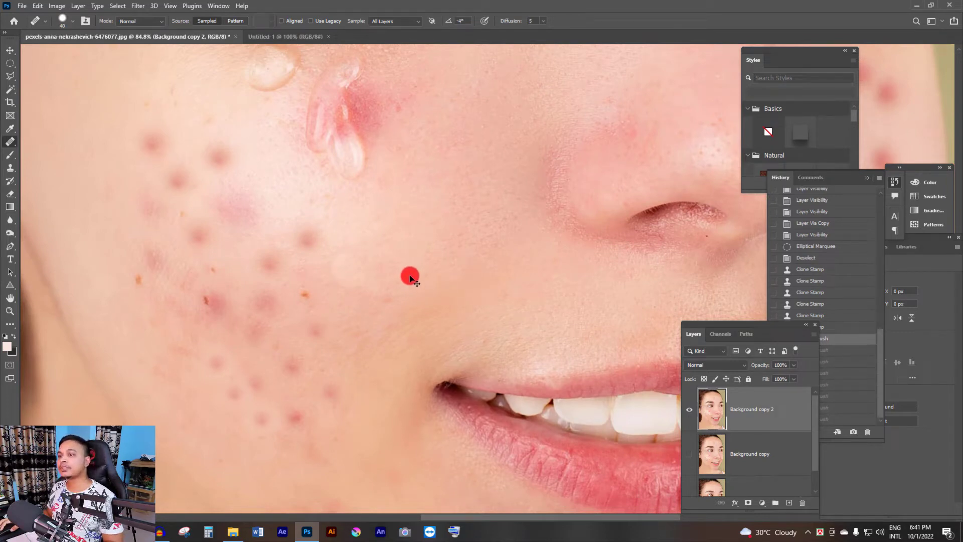
key(ctrl+z)
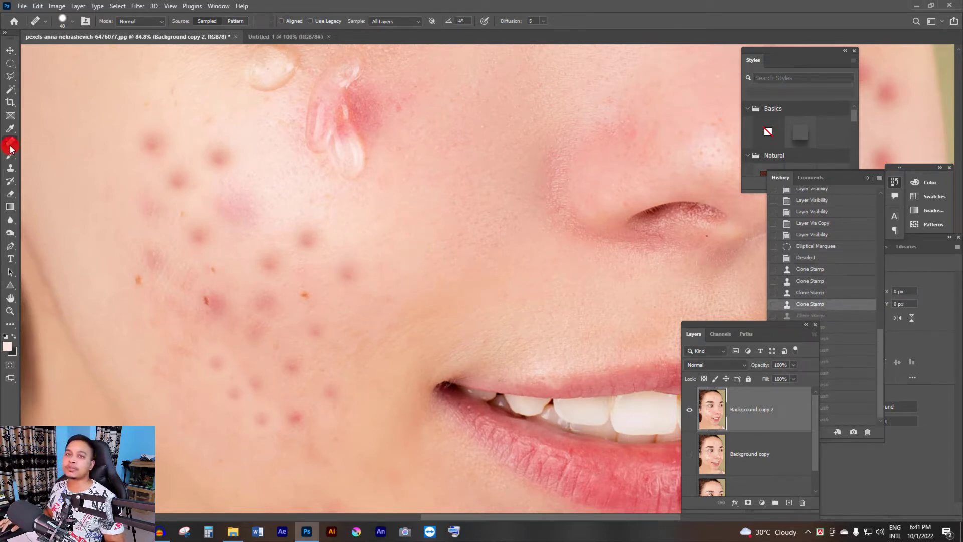
Step: Heal the two uppermost blemishes on the cheek with the Healing Brush, sampling clean skin nearby and enlarging the brush slightly
mouse_move(10, 147)
mouse_down()
mouse_move(77, 161)
mouse_move(65, 151)
mouse_up()
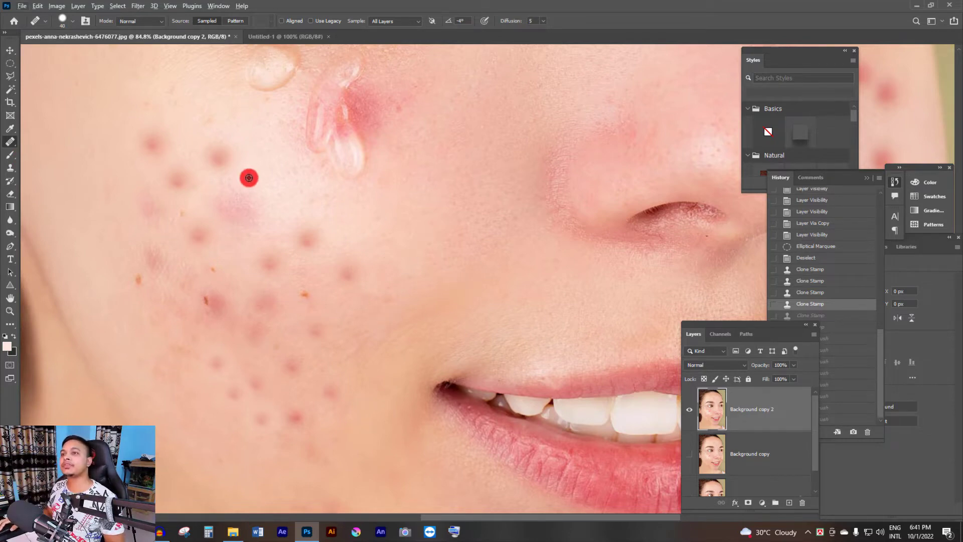
drag(259, 210, 442, 292)
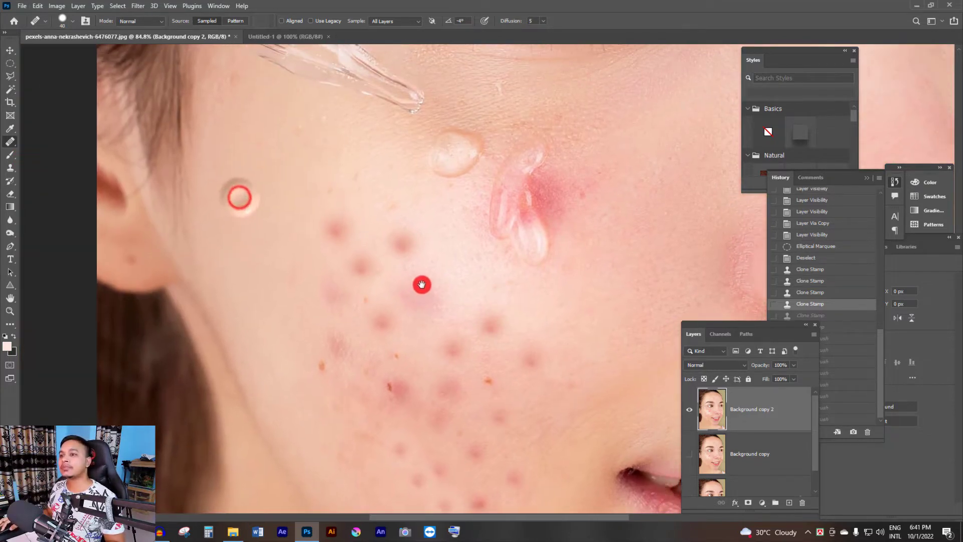
alt+click(313, 207)
drag(341, 225, 337, 224)
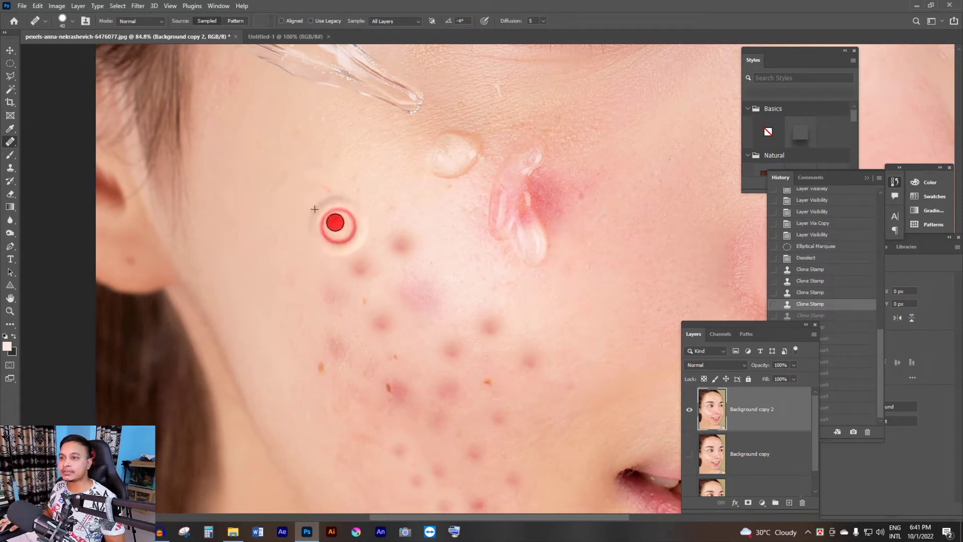
key(bracketright)
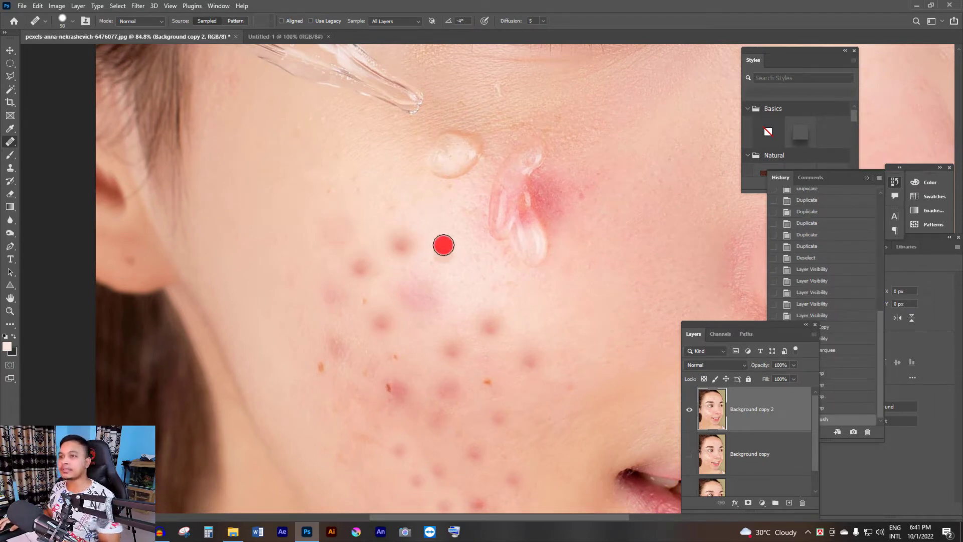
mouse_move(398, 241)
mouse_down()
mouse_move(442, 250)
mouse_move(402, 236)
mouse_up()
mouse_move(352, 218)
mouse_down()
mouse_move(340, 236)
mouse_move(437, 232)
mouse_move(316, 226)
mouse_up()
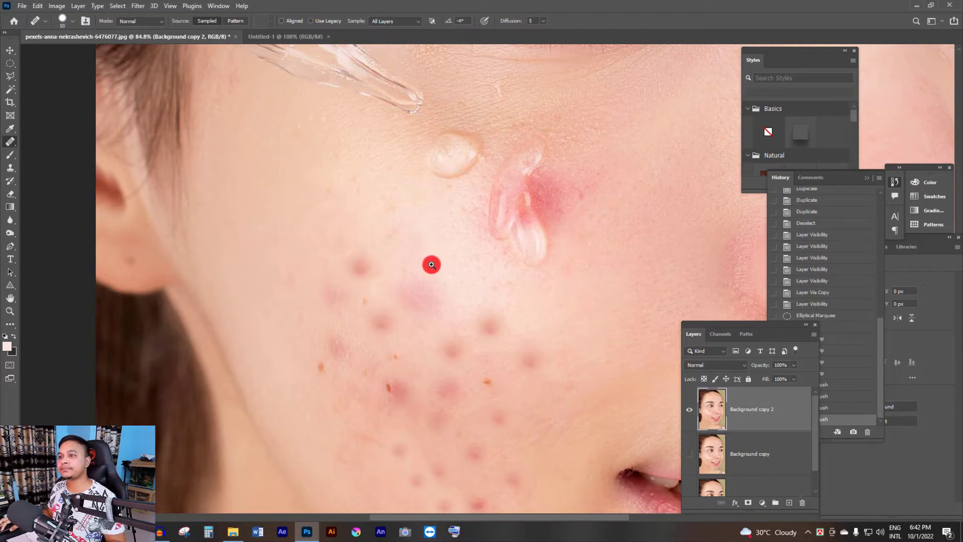
Step: Heal the faint traces around the two removed upper-cheek blemishes, resampling clean skin close to each one
click(431, 264)
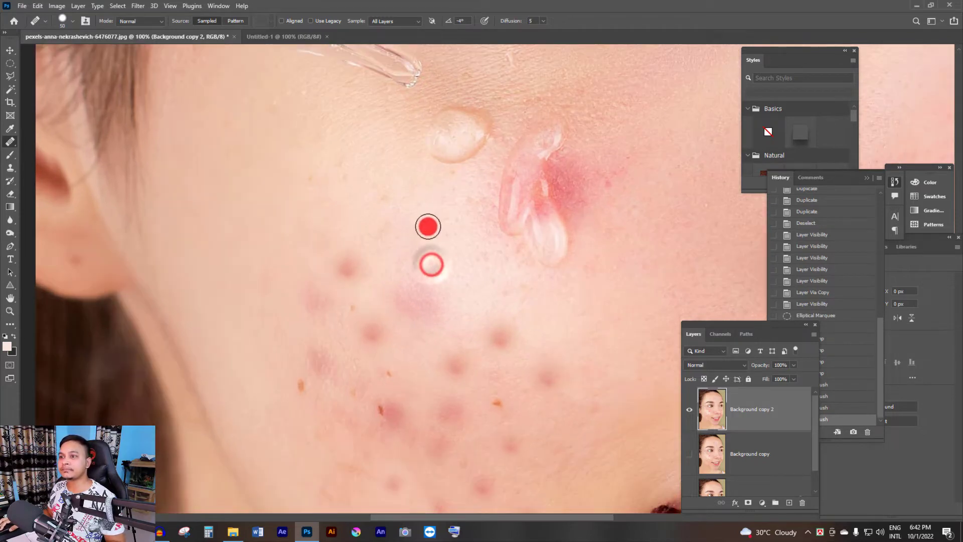
alt+click(396, 194)
click(386, 224)
alt+click(299, 220)
click(327, 217)
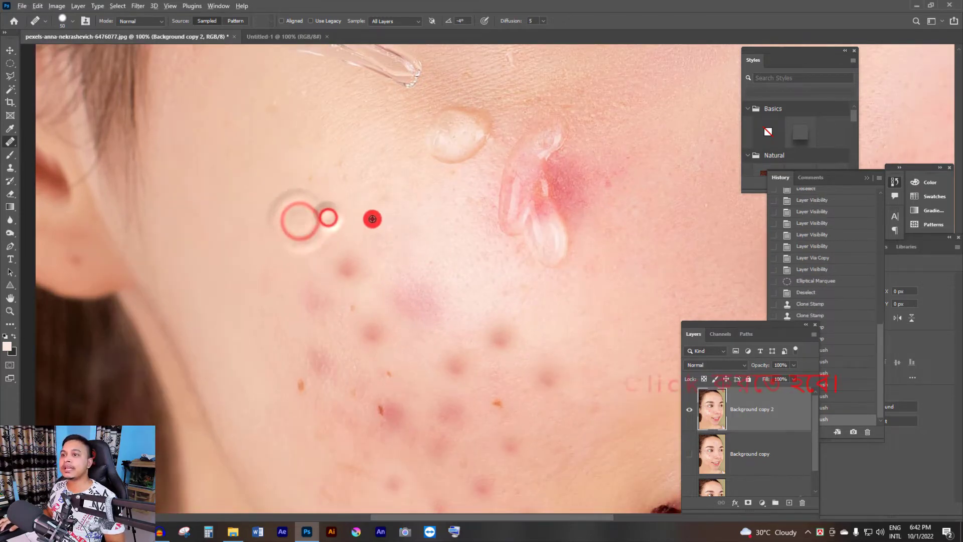
alt+click(371, 219)
click(386, 198)
Step: Heal the small faint marks slightly higher and further out on the cheek with freshly sampled skin
alt+click(337, 205)
click(343, 162)
click(340, 180)
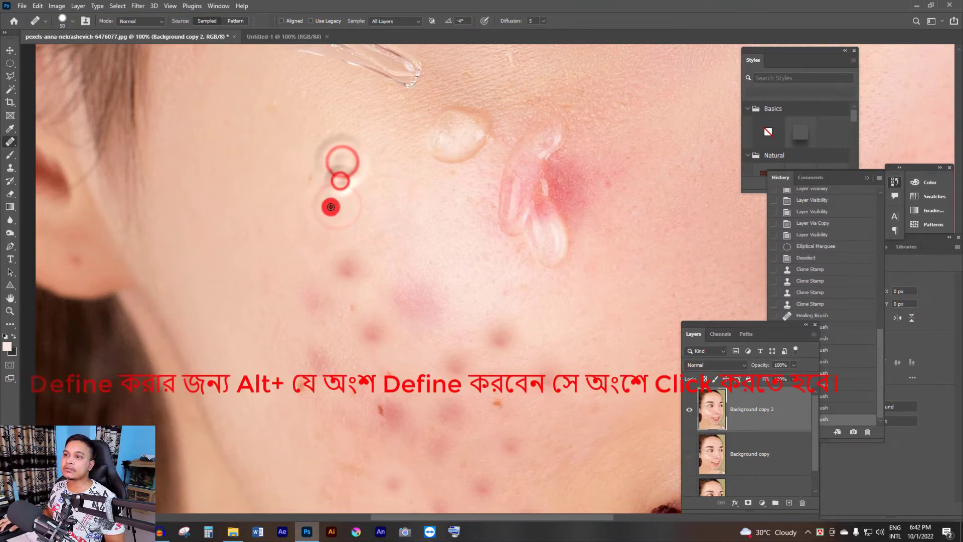
alt+click(331, 207)
click(313, 178)
drag(434, 278, 406, 208)
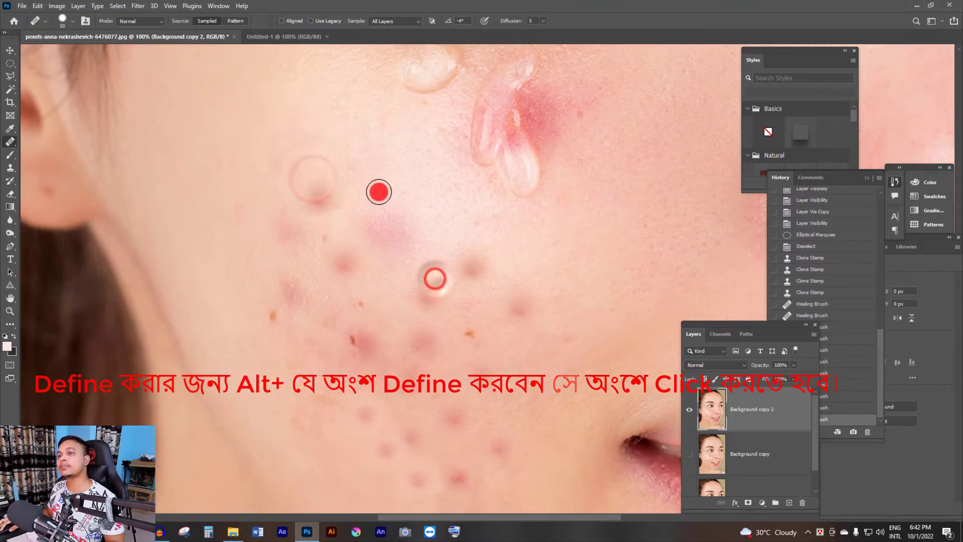
alt+click(257, 174)
click(284, 163)
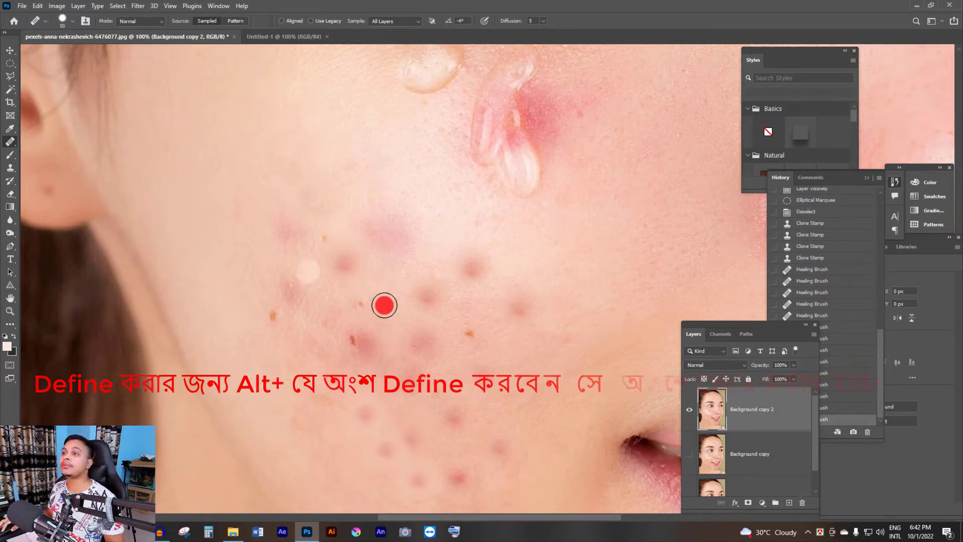
Step: Reselect the Healing Brush and heal the faint red spot on the outer cheek with clean skin sampled near it
right_click(10, 142)
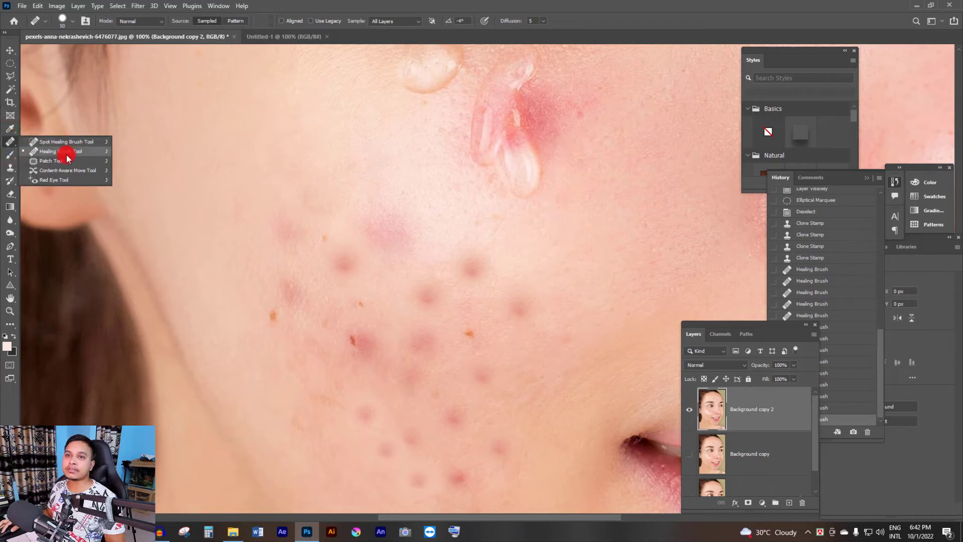
click(75, 152)
alt+click(441, 241)
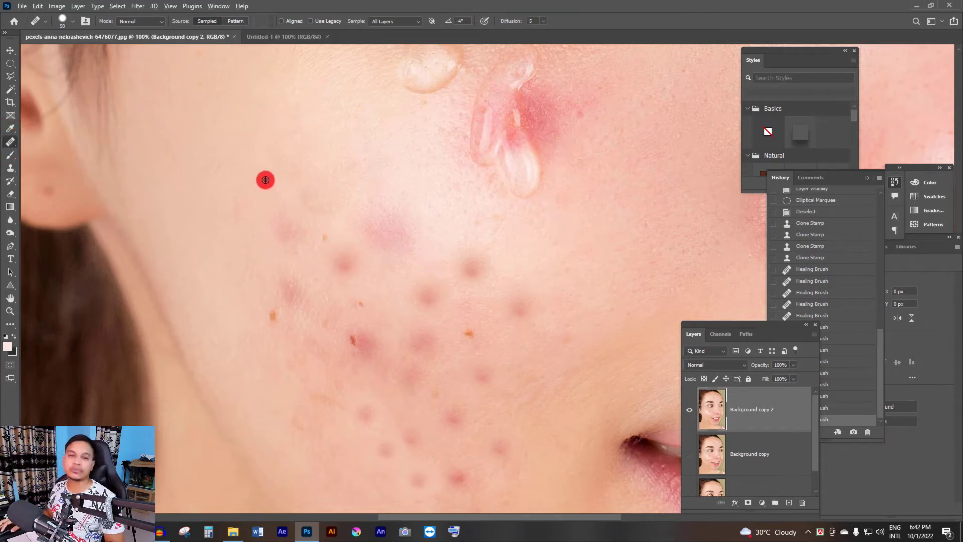
alt+click(271, 216)
click(287, 232)
alt+click(266, 181)
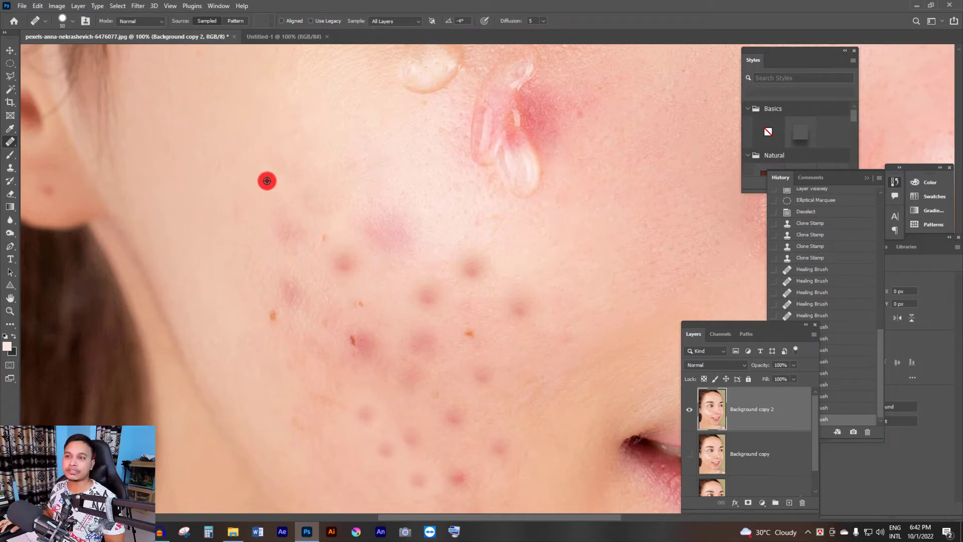
click(261, 222)
alt+click(284, 193)
Step: Sample clean skin on the upper cheek and heal the purple patch and the surrounding upper and outer cheek blemishes
alt+click(434, 211)
click(389, 219)
click(344, 265)
click(289, 289)
click(474, 267)
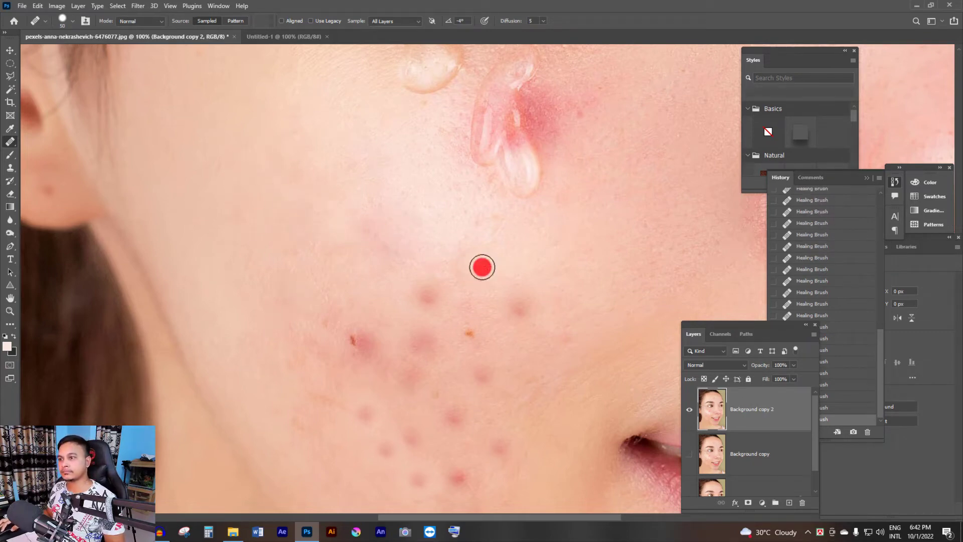
Step: Heal the next blemishes lower on the inner and middle cheek, resampling clean skin between them
click(519, 309)
alt+click(471, 287)
click(424, 295)
drag(514, 303, 467, 250)
alt+click(502, 217)
scroll(420, 311, down, 1)
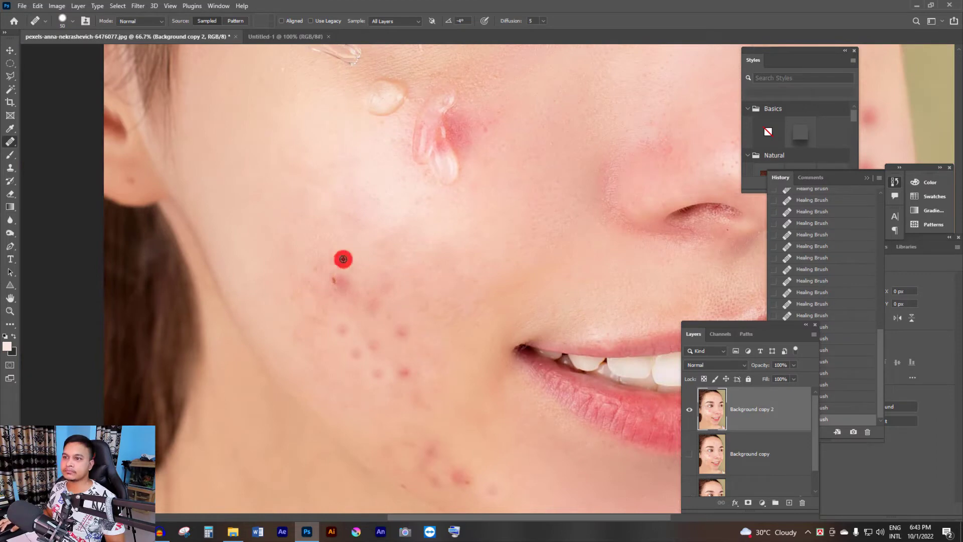
Step: Heal the remaining dark spots on the lower cheek, working down toward the jaw
click(335, 281)
drag(421, 431, 394, 357)
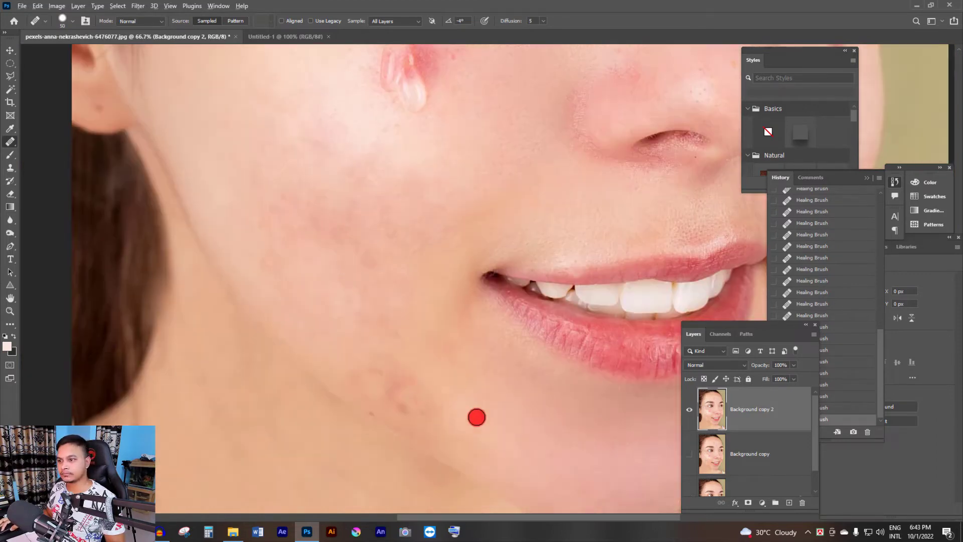
Step: Heal the liquid drops and the red patch on the upper cheek with clean skin sampled beside them
mouse_move(449, 243)
mouse_down()
mouse_move(399, 371)
mouse_move(451, 429)
mouse_up()
click(361, 213)
click(423, 290)
alt+click(464, 271)
drag(418, 253, 396, 196)
alt+click(459, 248)
drag(429, 242, 449, 266)
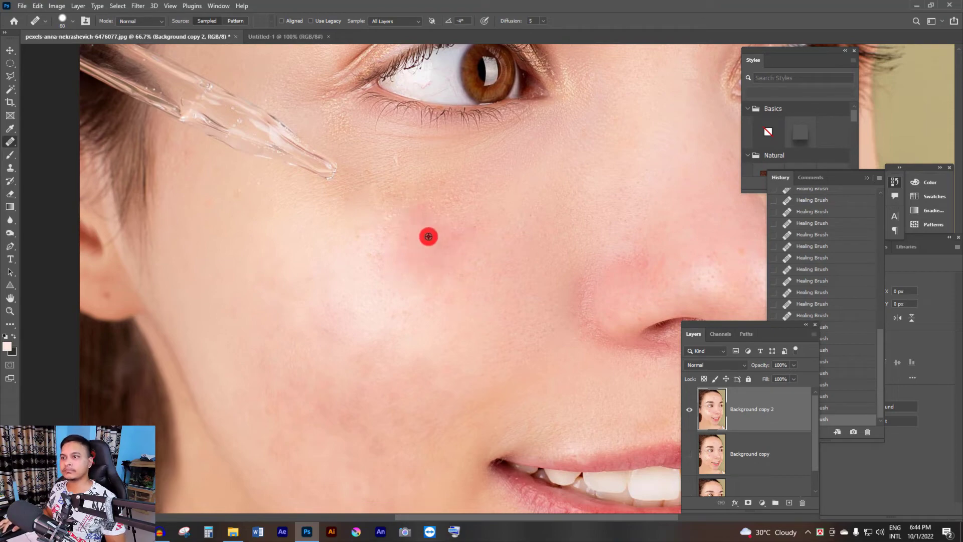
alt+click(390, 216)
click(413, 233)
Step: Enlarge the Healing Brush and heal the marks on the far side of the face with freshly sampled skin
scroll(412, 234, down, 2)
drag(490, 161, 474, 350)
scroll(487, 223, up, 1)
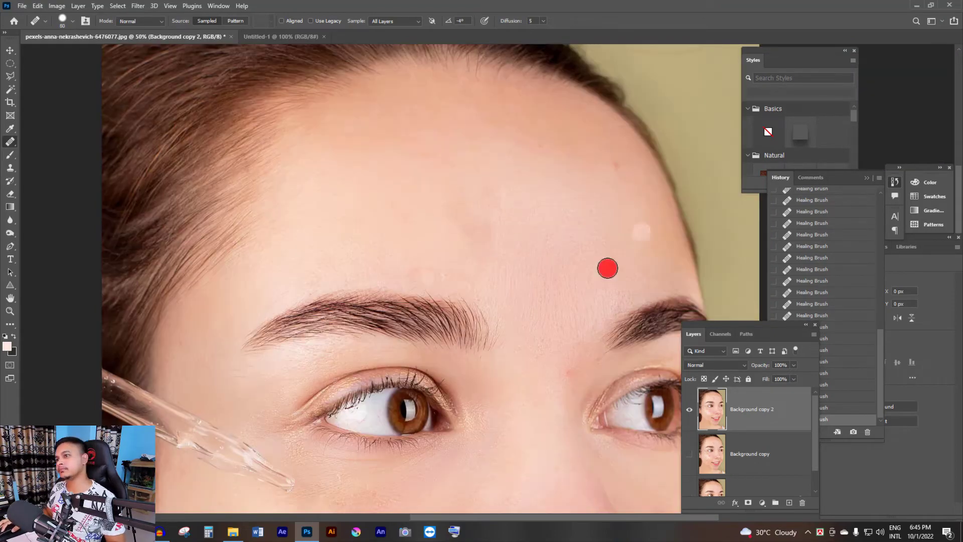
scroll(607, 269, down, 1)
drag(575, 298, 479, 255)
scroll(404, 218, up, 2)
mouse_move(525, 393)
mouse_down()
mouse_move(403, 217)
mouse_move(466, 235)
mouse_up()
alt+click(403, 217)
key(bracketright)
alt+click(488, 256)
click(462, 286)
Step: Heal the red spots on the far lower cheek near the face's edge
scroll(460, 379, up, 2)
click(422, 359)
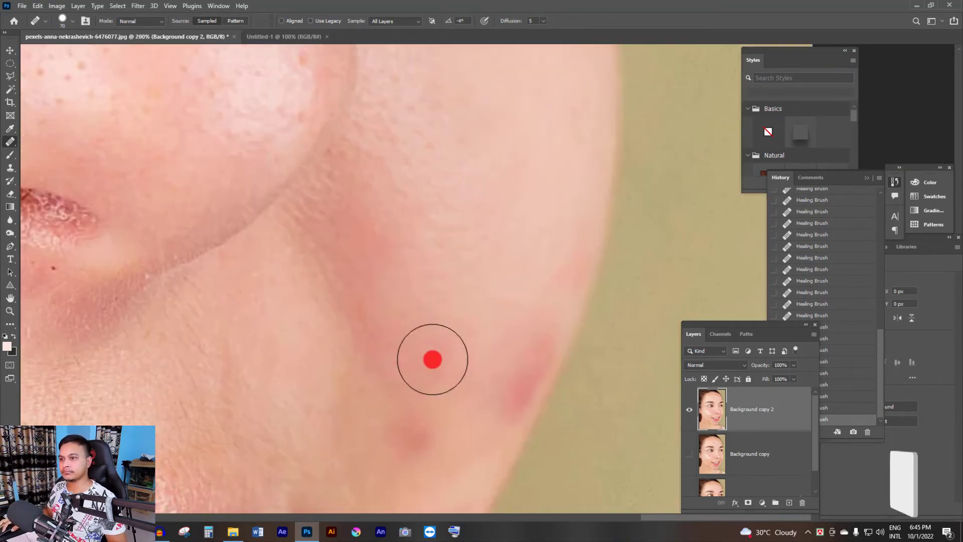
drag(432, 359, 419, 247)
click(400, 316)
click(508, 283)
scroll(489, 342, down, 5)
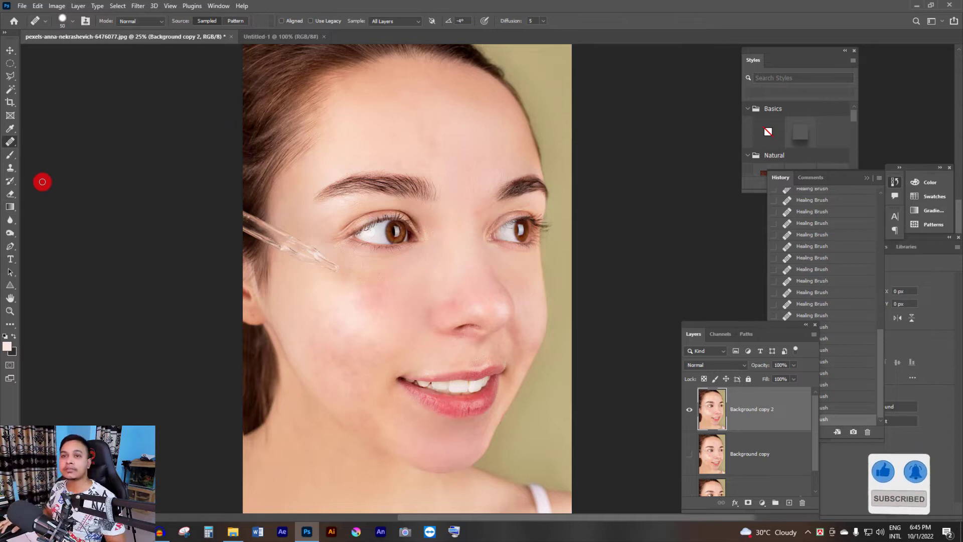
right_click(10, 141)
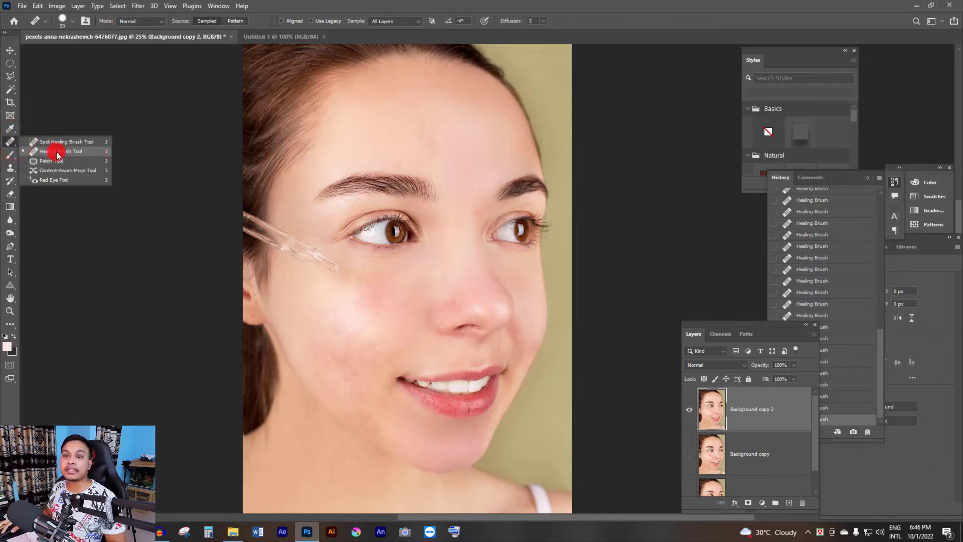
click(56, 152)
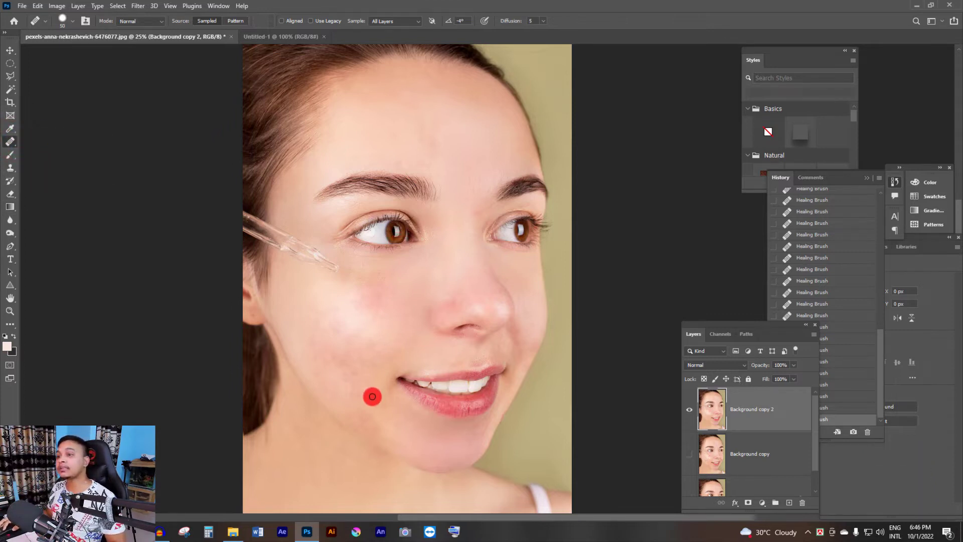
ctrl+click(460, 318)
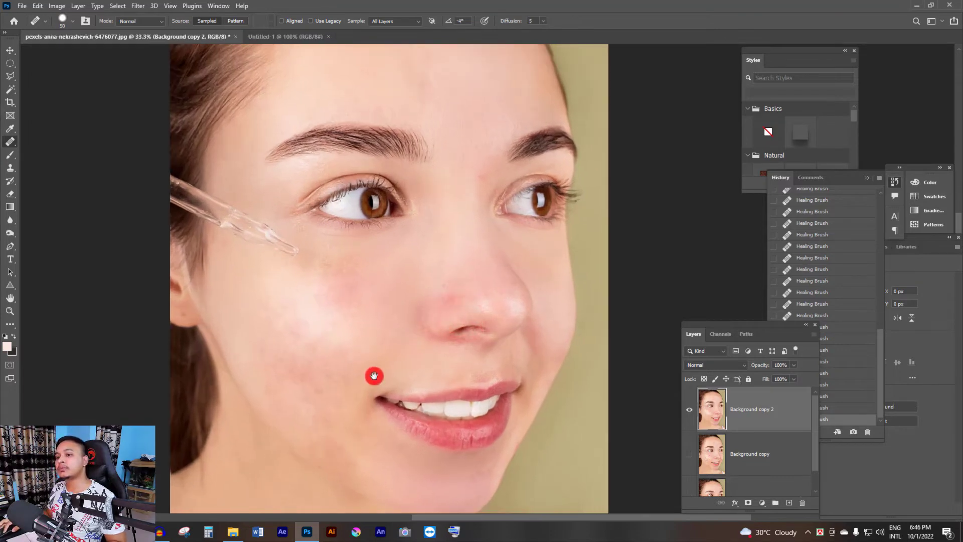
drag(374, 377, 369, 358)
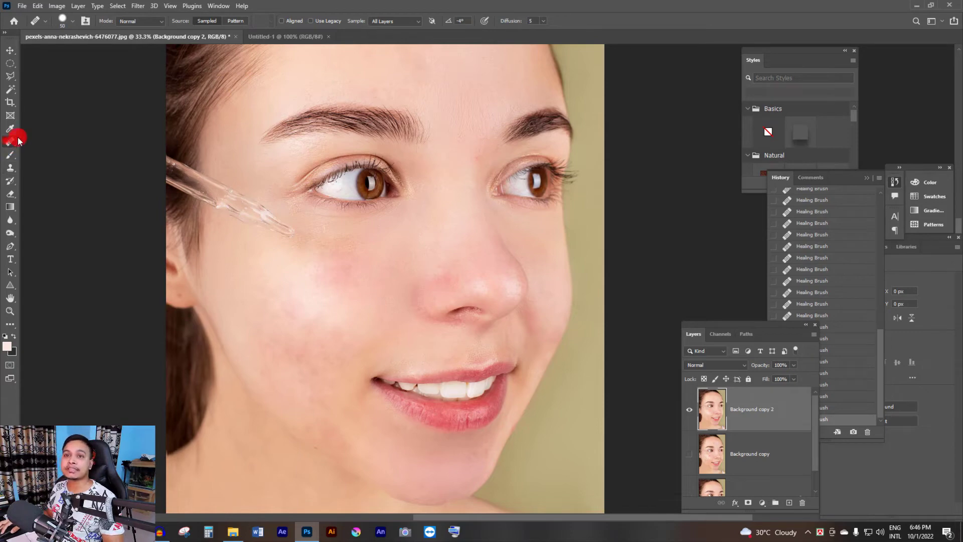
Step: Switch to the Spot Healing Brush and remove the small red spot between the eyebrows
drag(18, 139, 64, 141)
drag(461, 179, 442, 260)
click(425, 203)
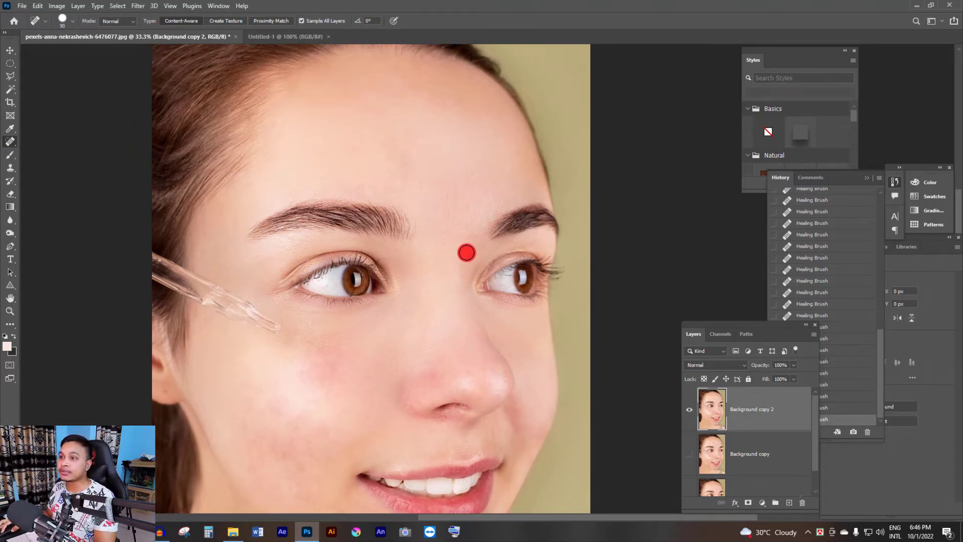
scroll(466, 252, up, 5)
click(447, 252)
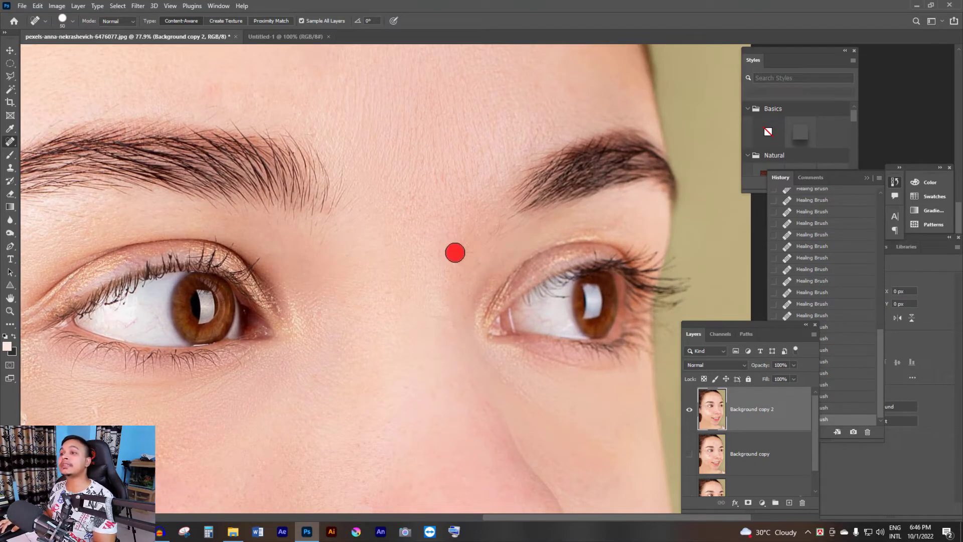
click(454, 247)
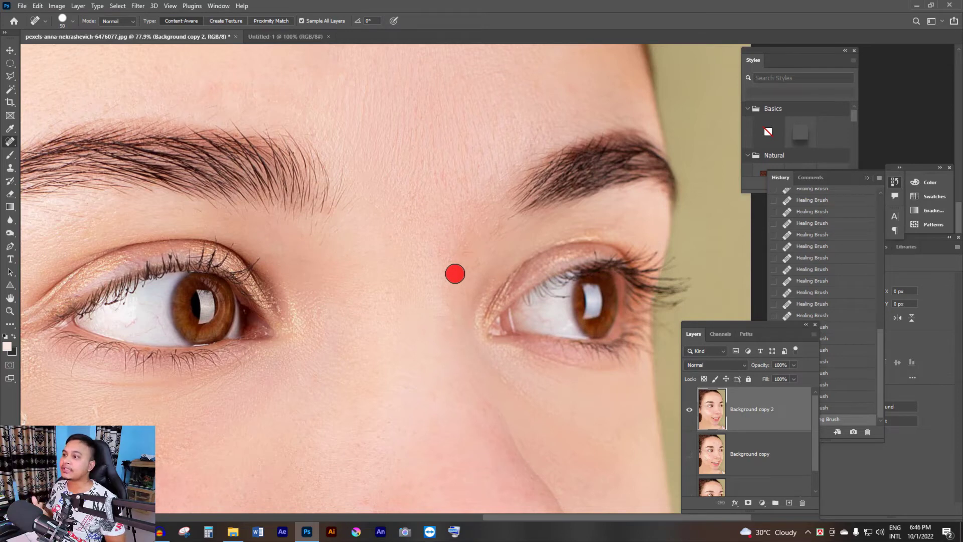
Step: Spot-heal the faint marks in the centre of the forehead
drag(455, 273, 386, 150)
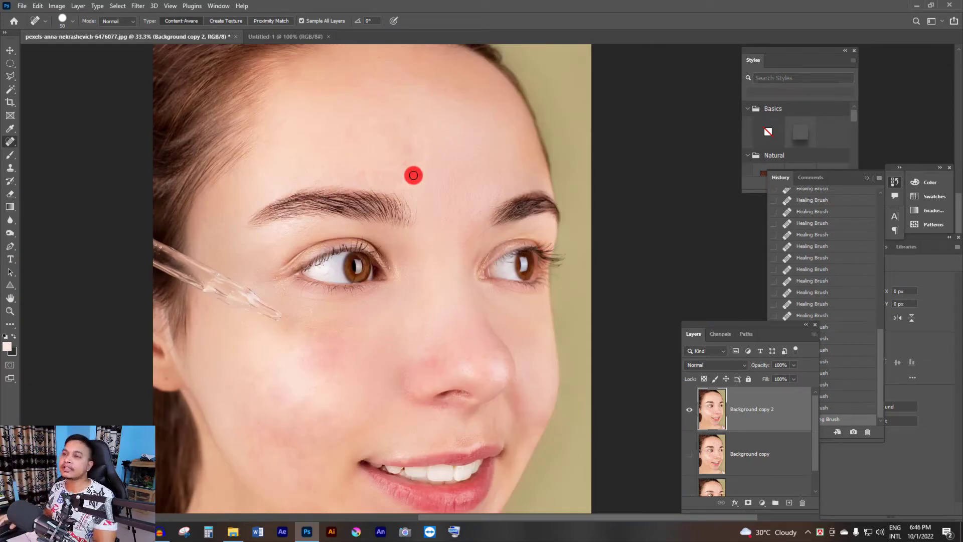
drag(434, 174, 439, 180)
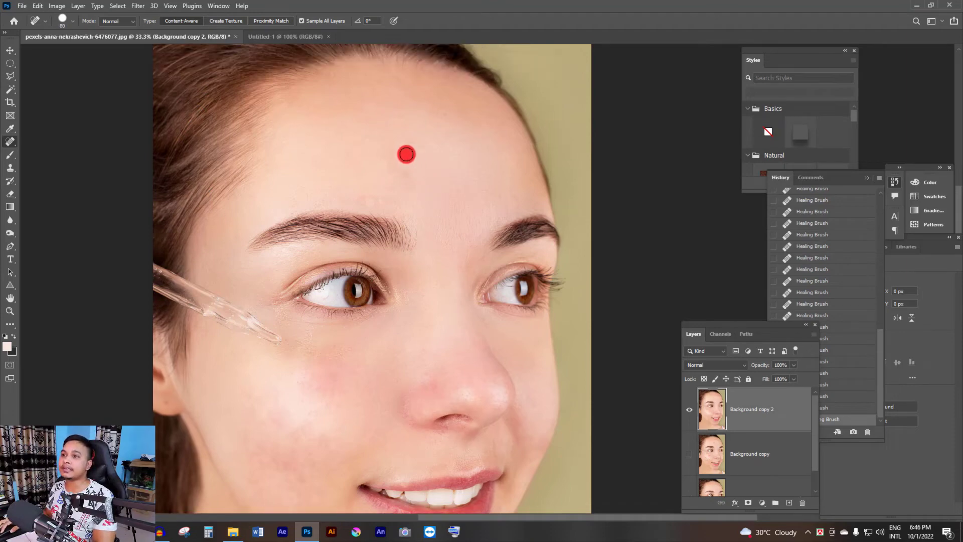
click(405, 149)
click(400, 143)
click(396, 146)
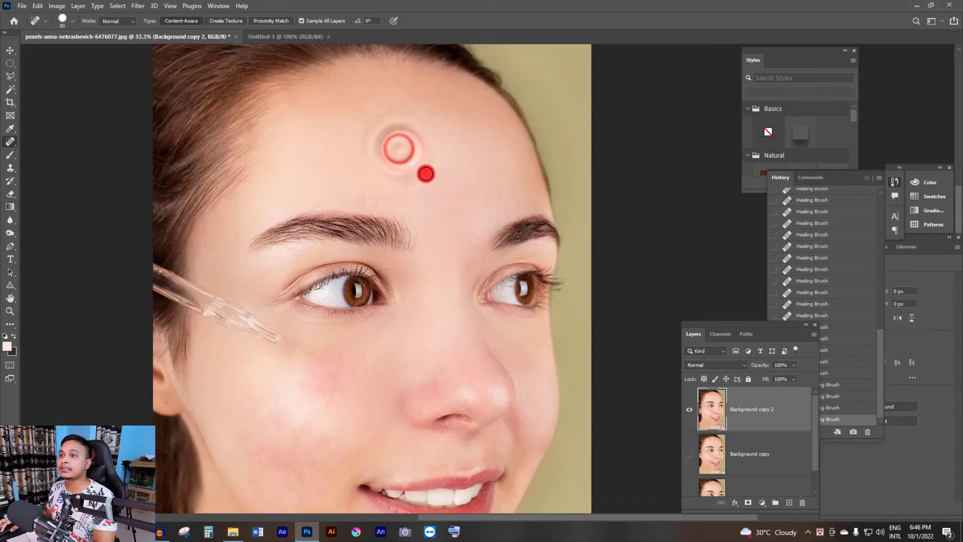
click(395, 161)
click(400, 166)
click(404, 163)
click(420, 142)
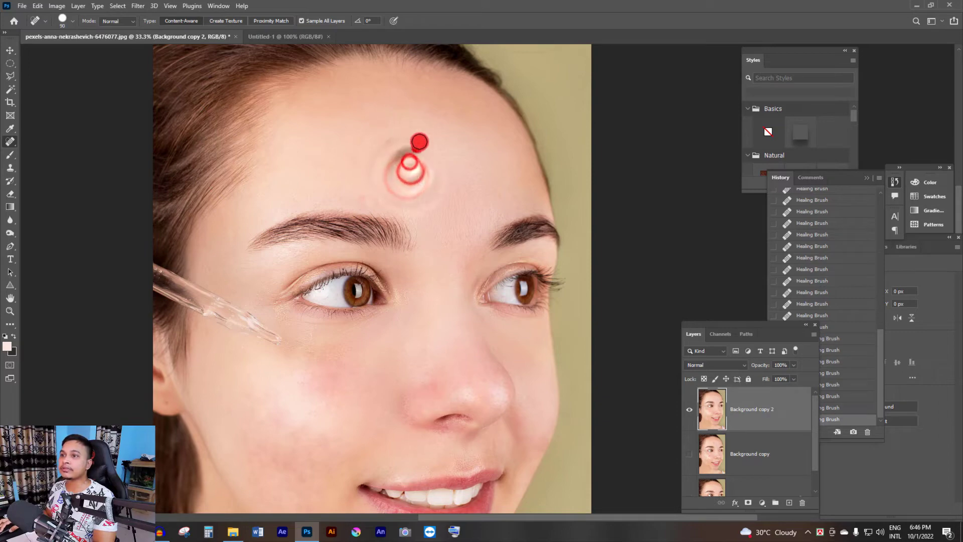
Step: Spot-heal the uneven skin around the forehead's centre and outward above the nearer eyebrow
click(390, 161)
click(405, 180)
click(412, 194)
click(420, 171)
click(421, 154)
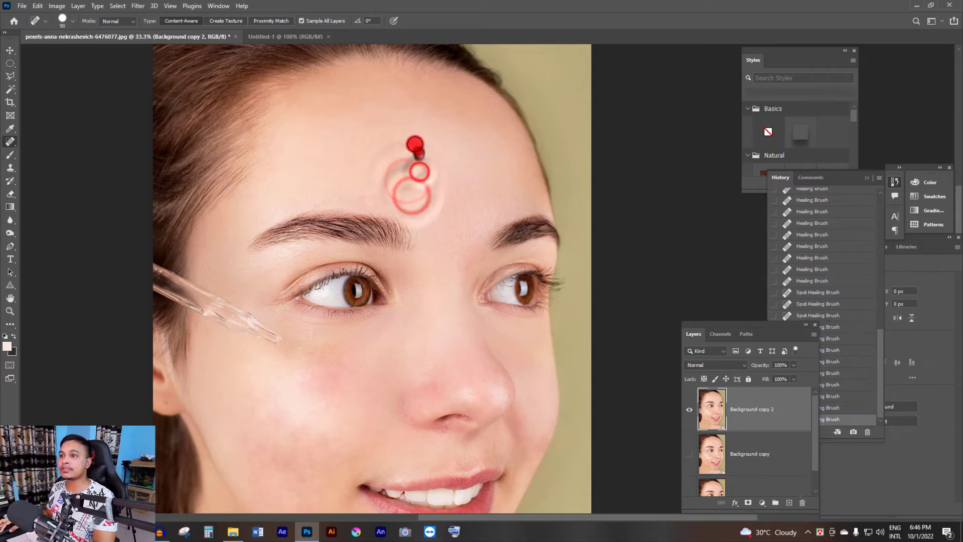
click(416, 144)
click(407, 159)
click(408, 155)
click(385, 152)
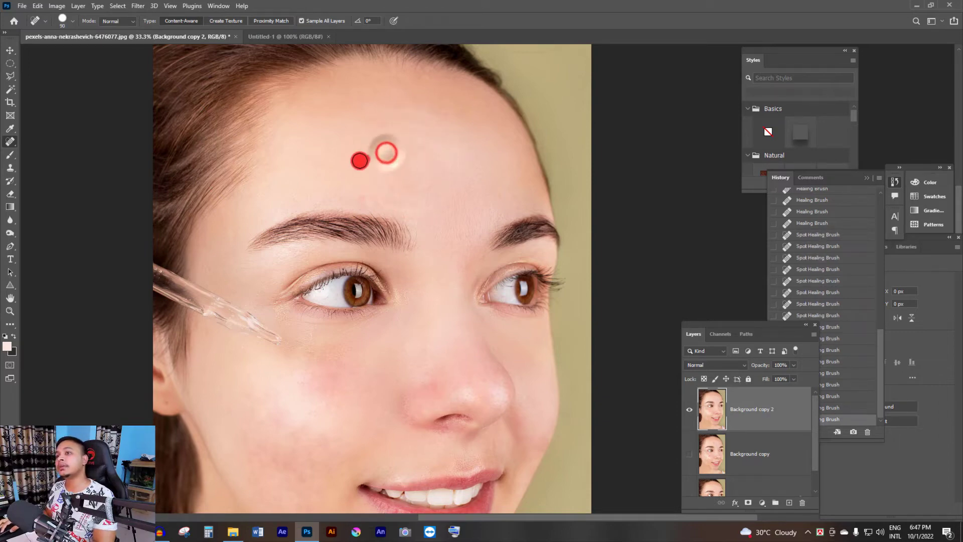
click(360, 160)
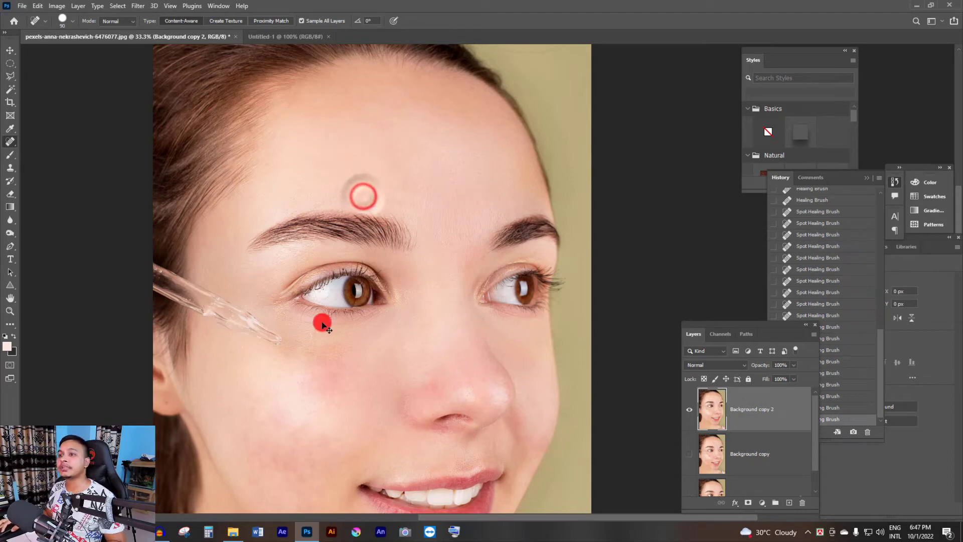
Step: Enlarge the Spot Healing Brush to 100 px and smooth the redness on the upper cheek below the nearer eye
drag(309, 365, 344, 290)
alt+click(362, 288)
ctrl+click(355, 275)
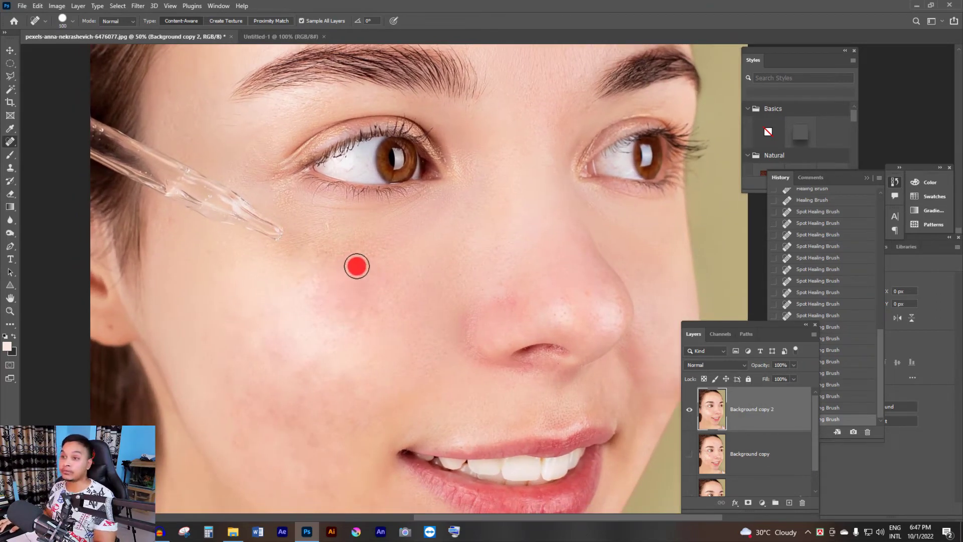
click(357, 265)
click(328, 263)
click(316, 263)
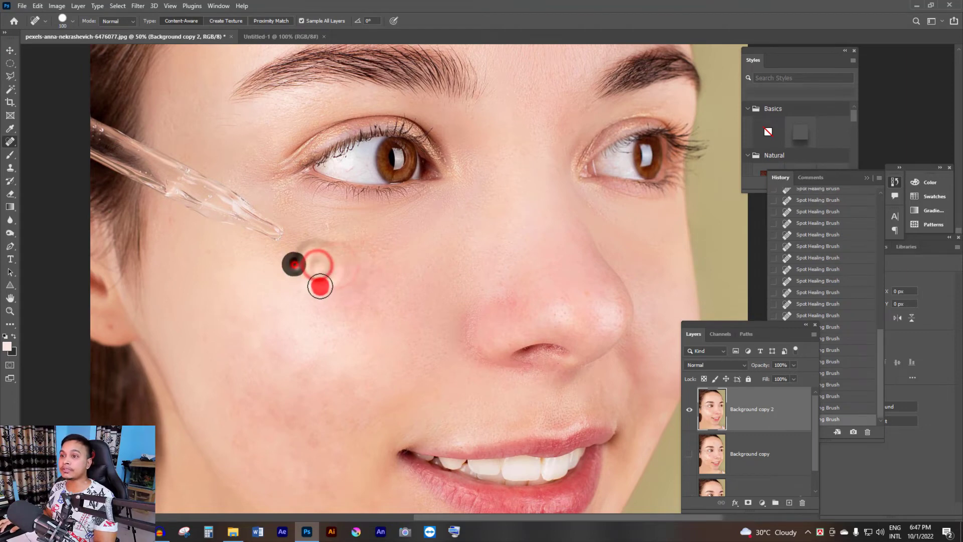
click(318, 276)
click(315, 300)
click(333, 303)
click(340, 301)
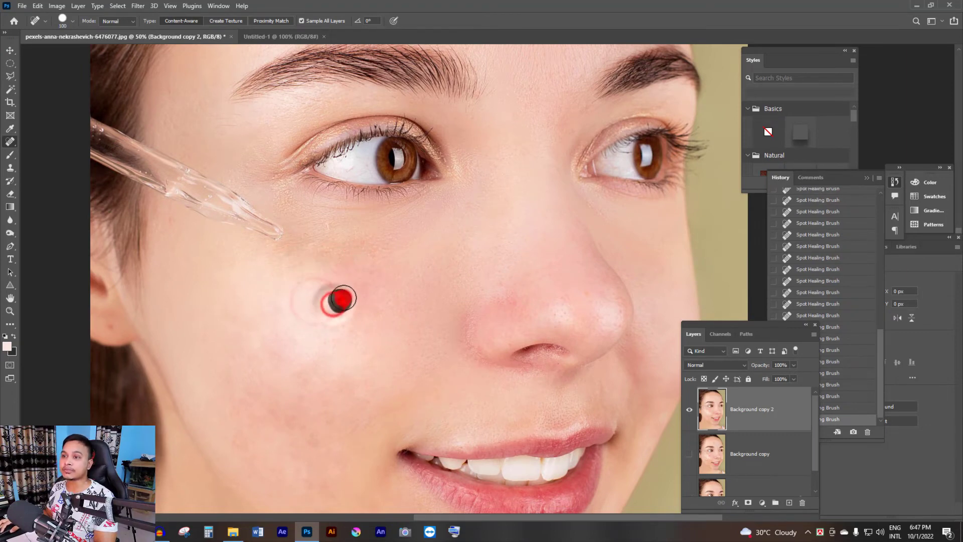
click(333, 279)
Step: Spot-heal the reddish skin on the inner cheek between the eye and the nose
click(375, 290)
click(404, 280)
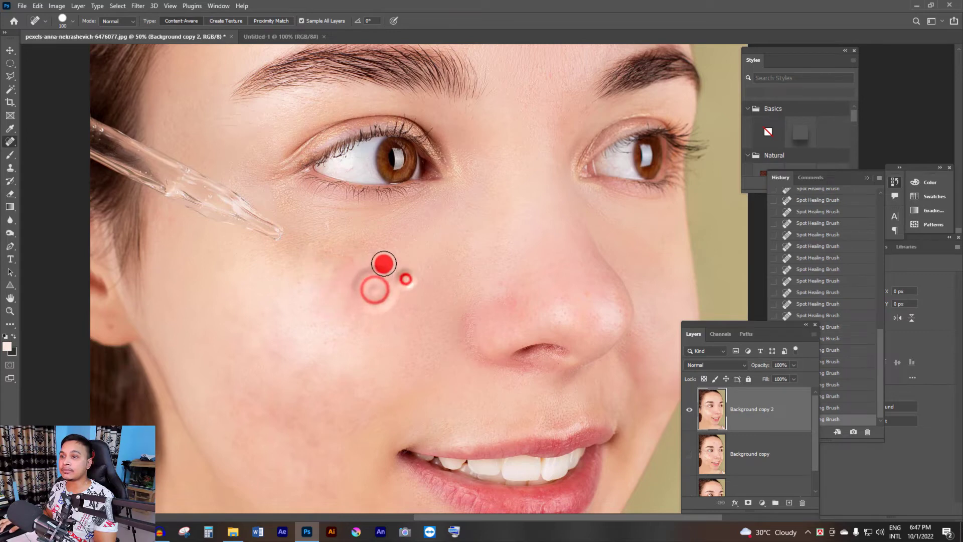
click(357, 262)
click(398, 287)
click(386, 307)
click(419, 279)
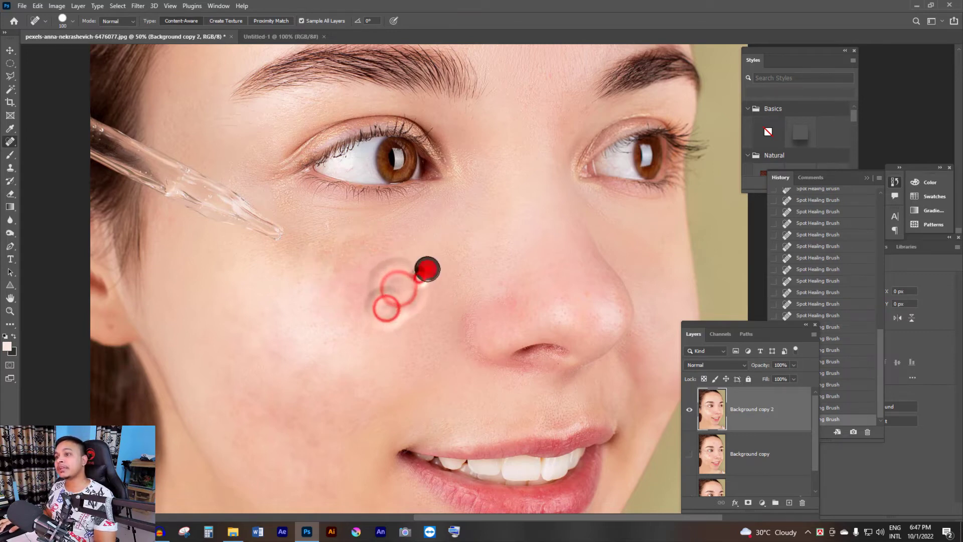
click(427, 269)
Step: Reduce the brush to 90 px and spot-heal the remaining marks under the eye and on the upper cheek
key(bracketleft)
click(378, 253)
click(358, 258)
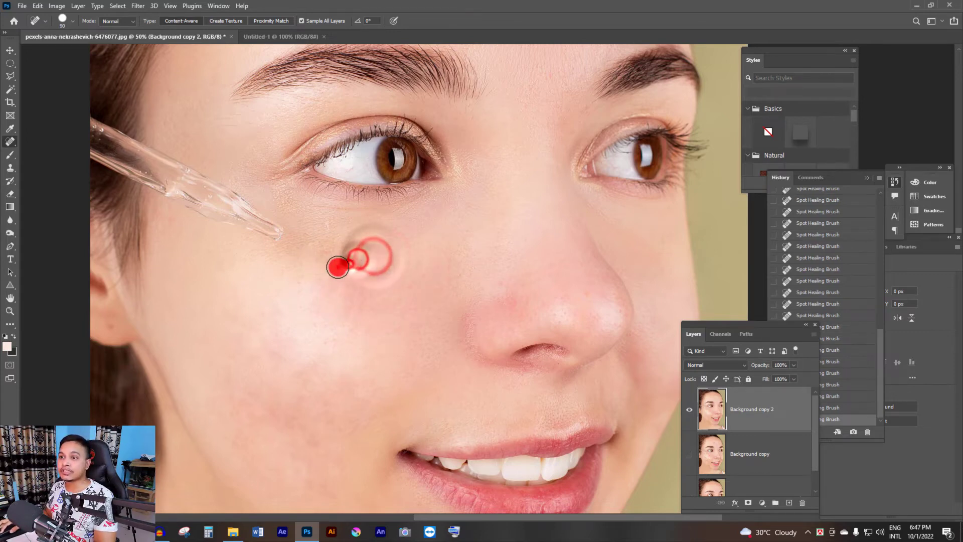
click(327, 269)
click(307, 267)
click(325, 283)
click(324, 306)
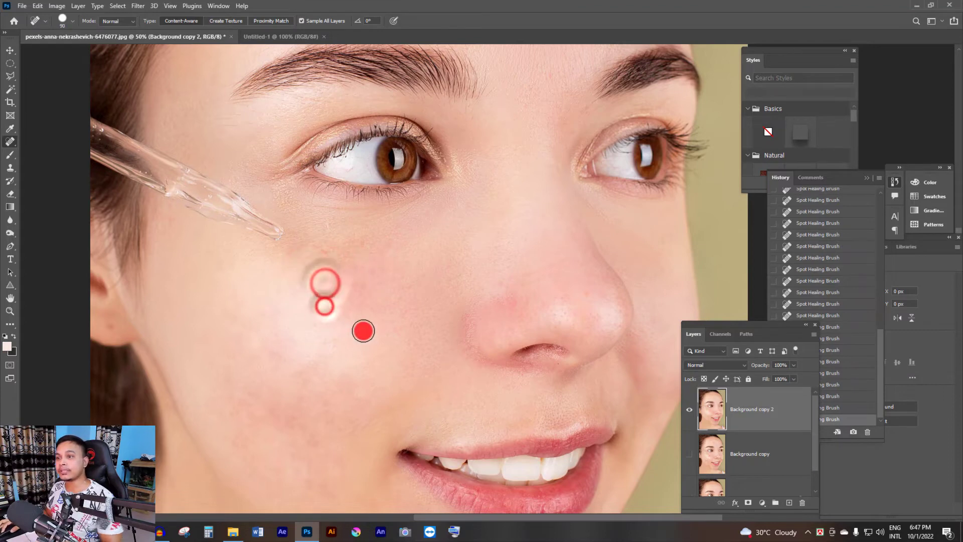
click(362, 330)
click(354, 310)
Step: Spot-heal the blotches on the middle cheek, extending toward the corner of the mouth
key(ctrl+minus)
click(366, 362)
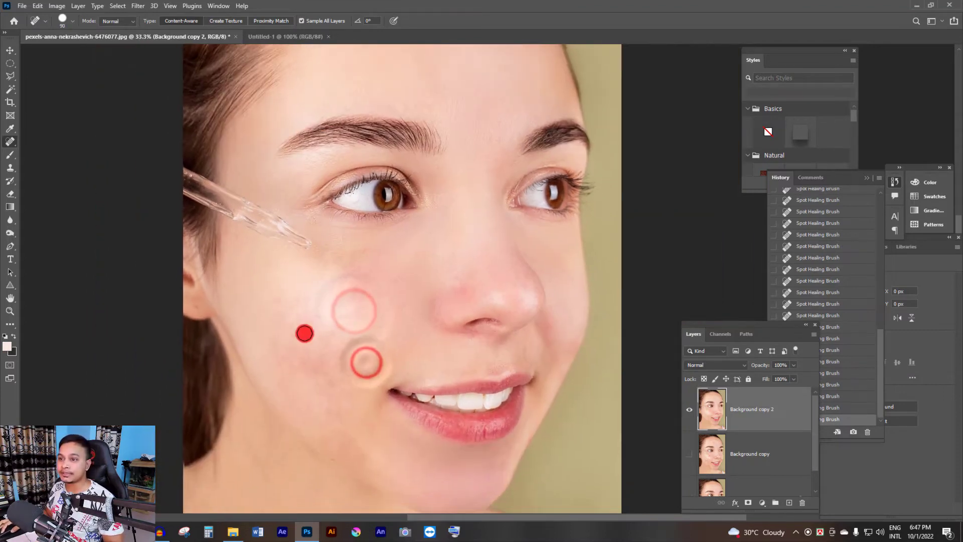
click(318, 337)
click(358, 342)
click(379, 346)
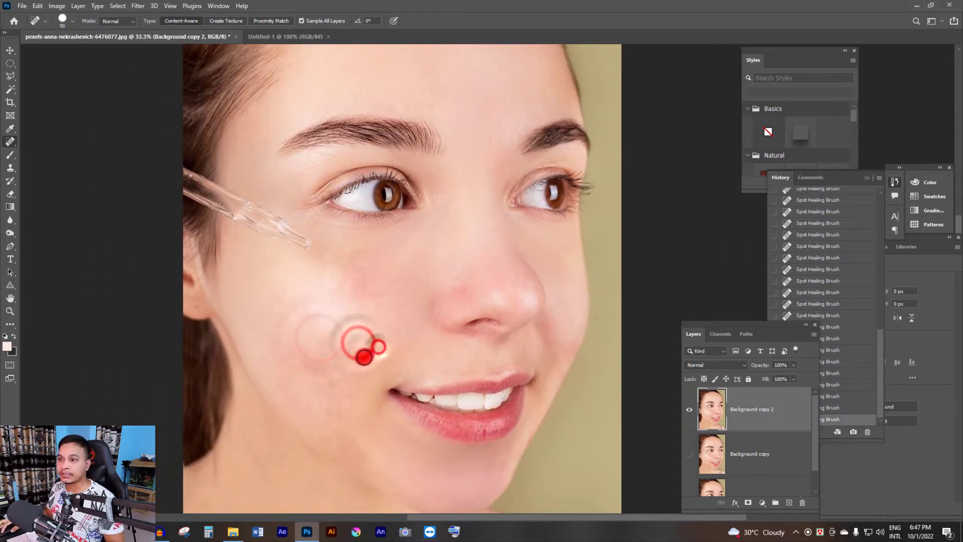
click(340, 365)
click(333, 378)
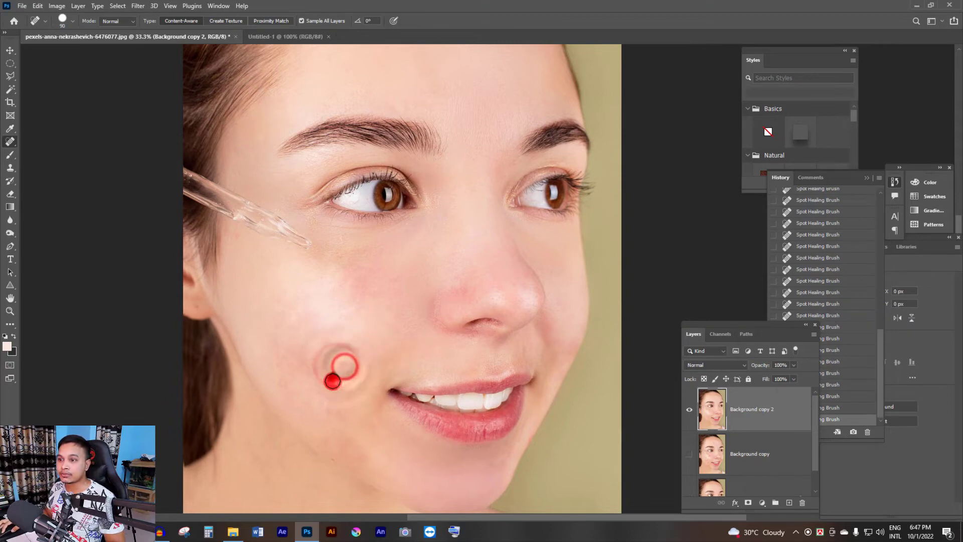
click(362, 370)
click(339, 357)
click(330, 343)
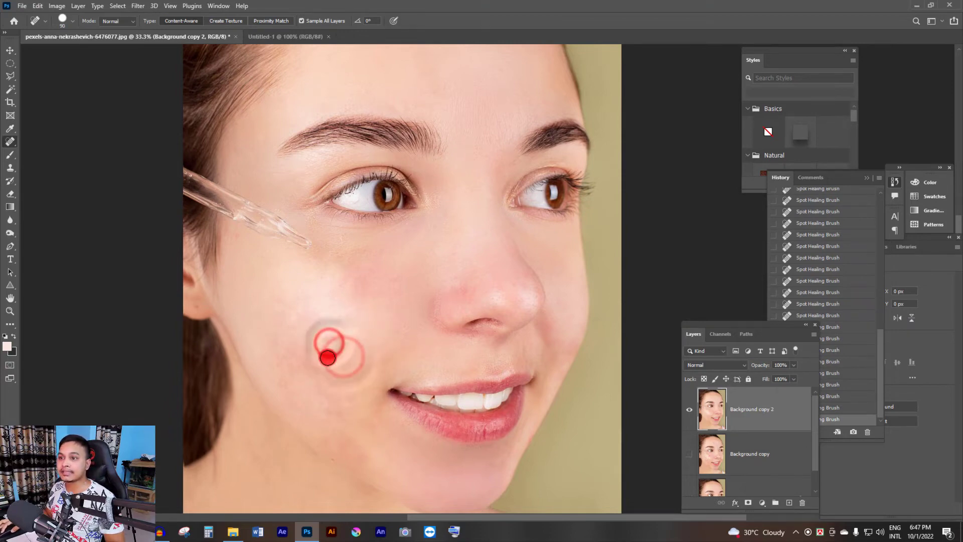
Step: Spot-heal the blotchy skin on the outer cheek down toward the jawline
click(317, 357)
click(319, 369)
click(296, 346)
click(304, 350)
click(297, 360)
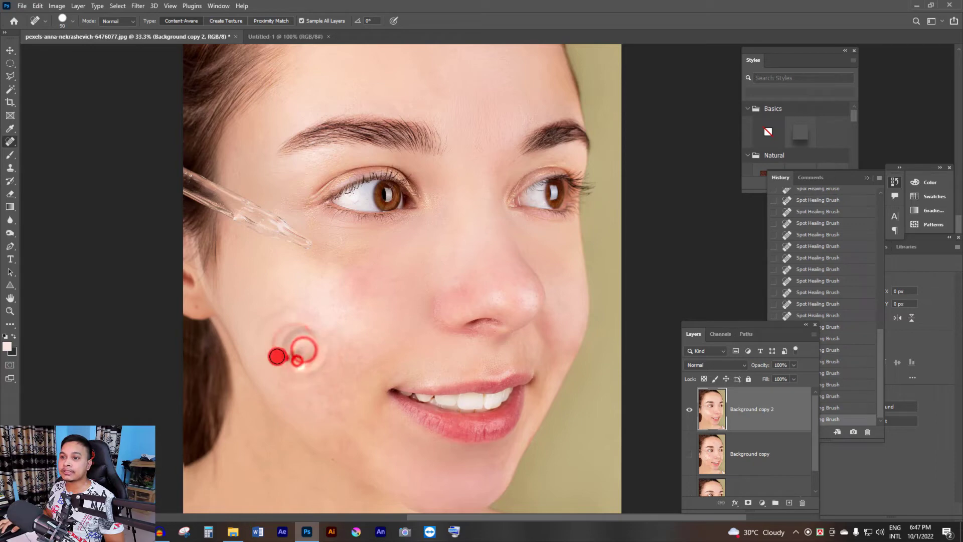
click(274, 351)
click(282, 364)
click(280, 375)
click(287, 393)
Step: Spot-heal the last discoloured patches on the lower cheek beside the mouth
click(331, 383)
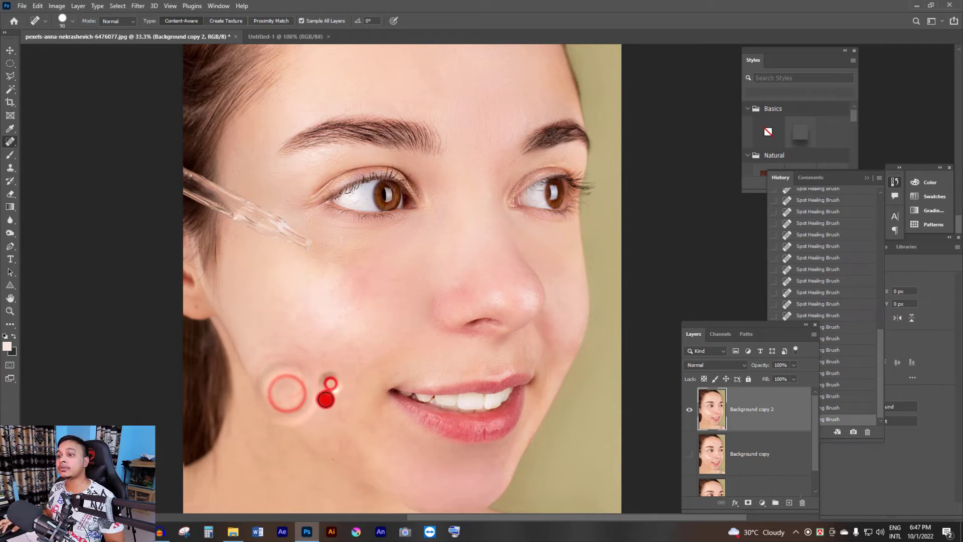
click(326, 398)
click(317, 386)
click(338, 355)
click(360, 364)
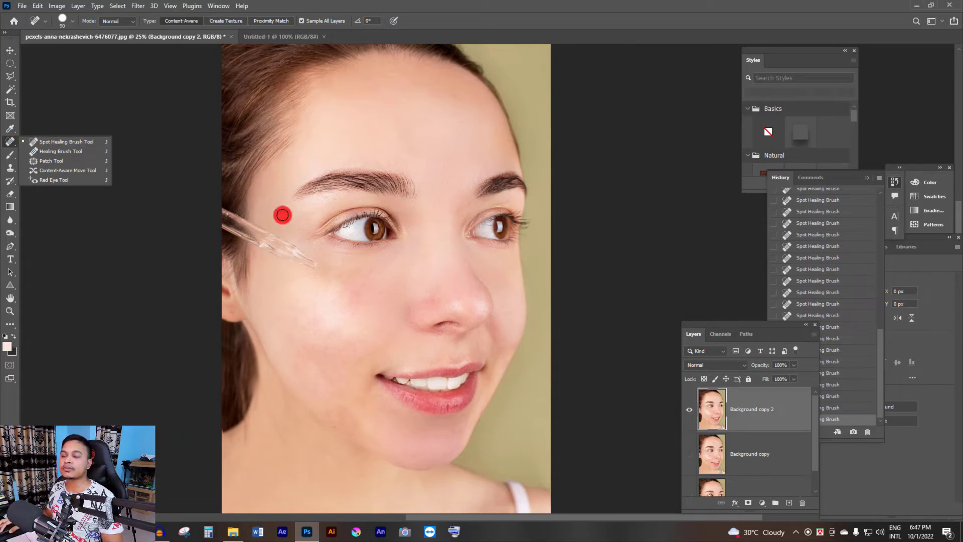
Step: Switch to the Brush tool and set its opacity to 16% and flow to 15%
click(61, 141)
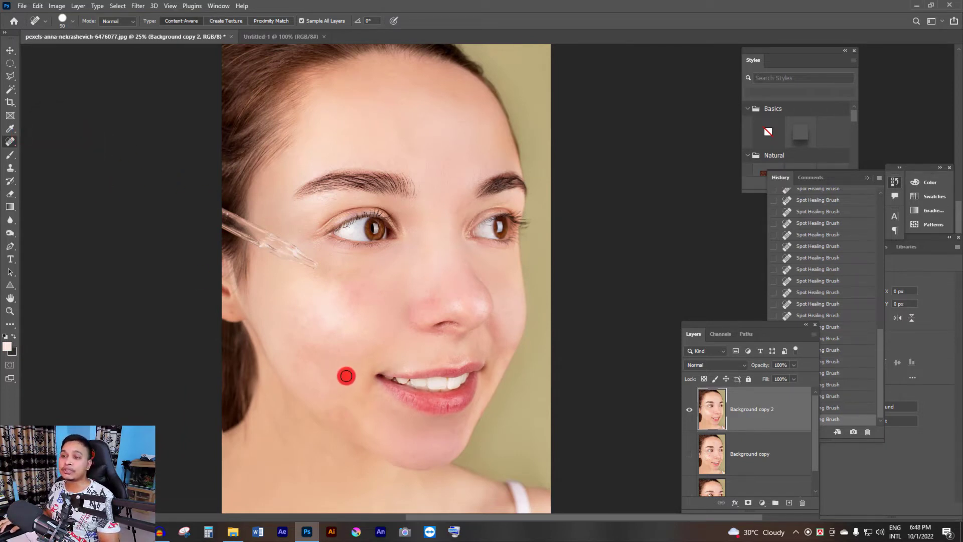
key(b)
click(9, 159)
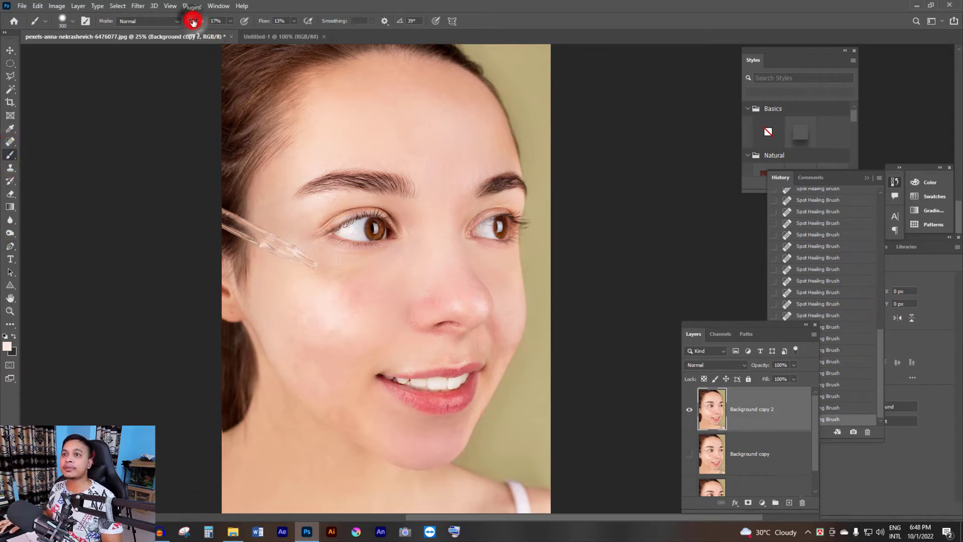
drag(194, 21, 195, 22)
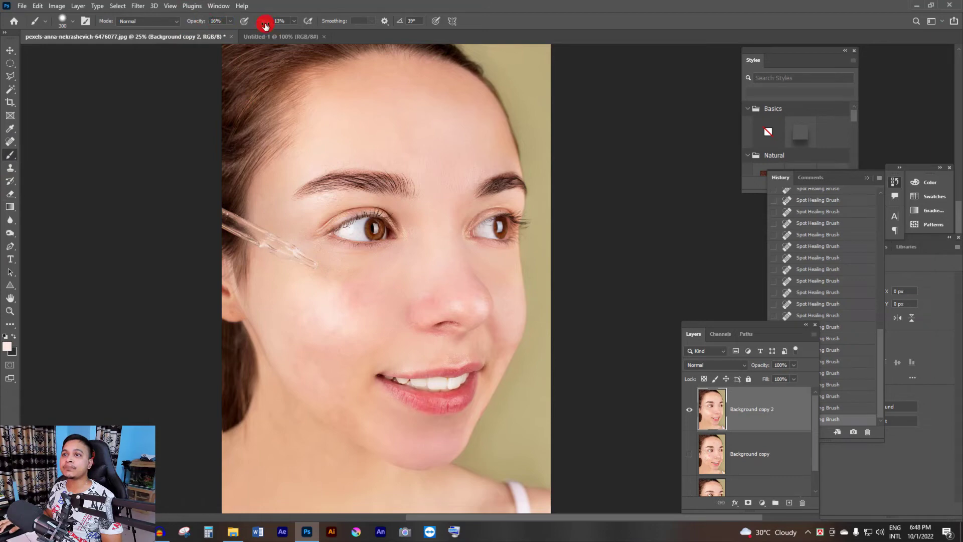
drag(262, 24, 264, 23)
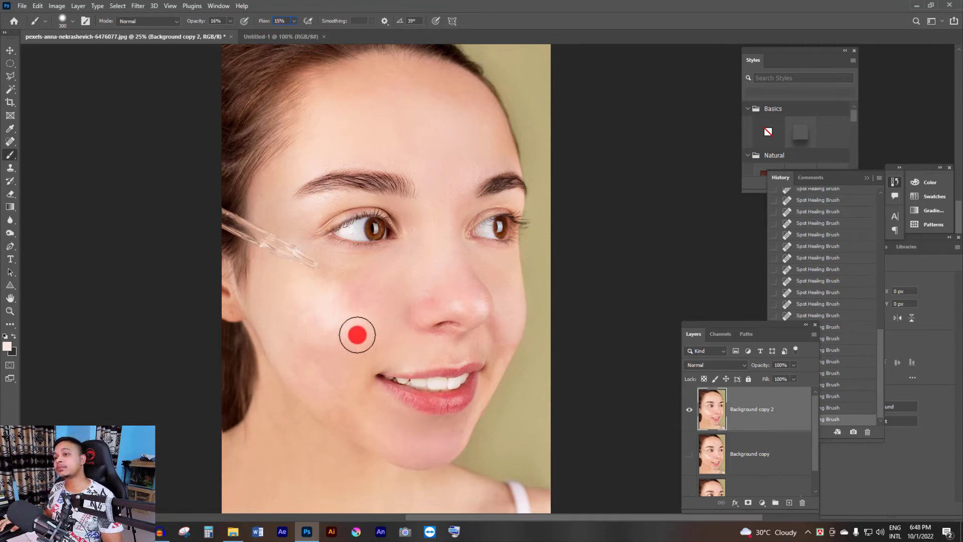
Step: Sample a pinkish skin tone from the upper cheek below the eye as the painting colour
mouse_move(357, 335)
mouse_down()
mouse_move(340, 353)
mouse_move(331, 326)
mouse_move(359, 365)
mouse_move(369, 336)
mouse_up()
ctrl+click(333, 320)
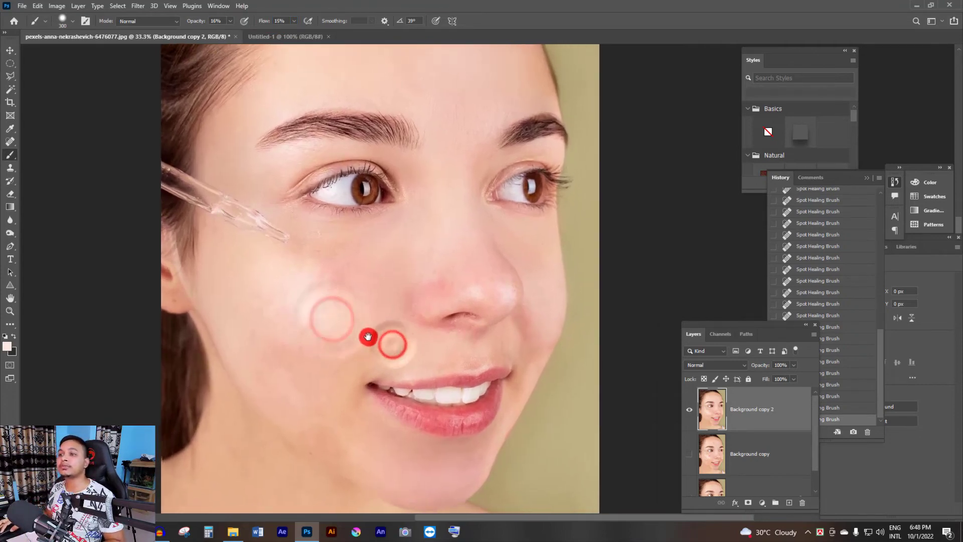
alt+click(354, 317)
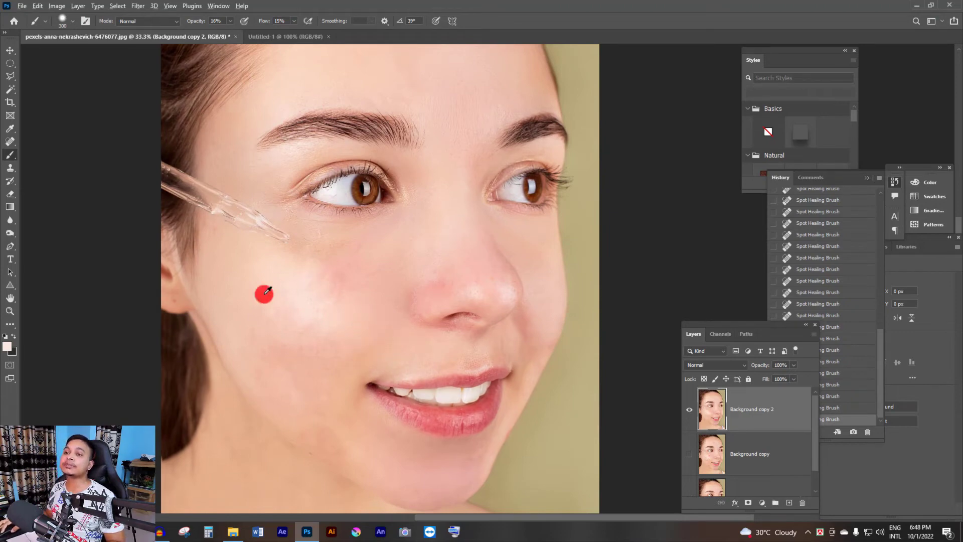
alt+click(410, 288)
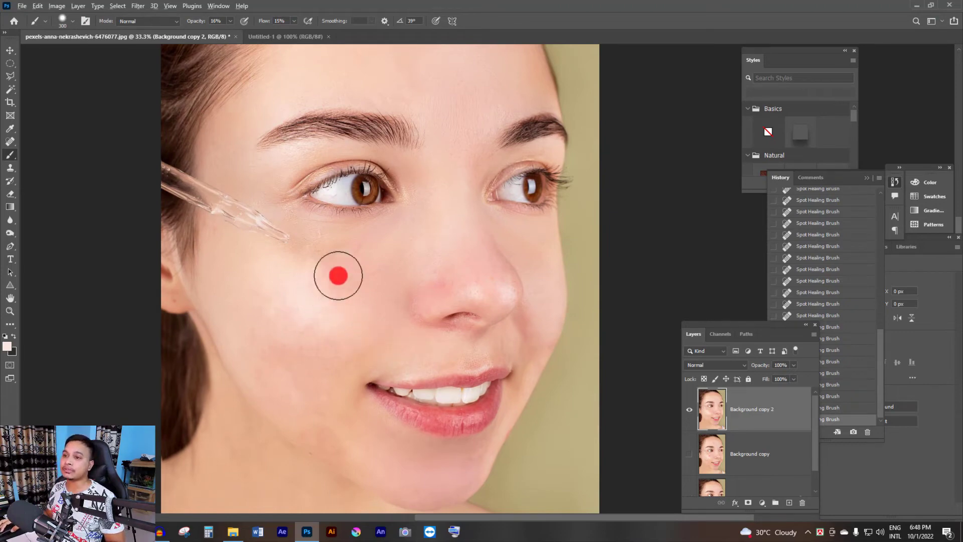
mouse_move(338, 276)
mouse_down()
mouse_move(364, 319)
mouse_move(433, 274)
mouse_move(412, 303)
mouse_up()
alt+click(352, 282)
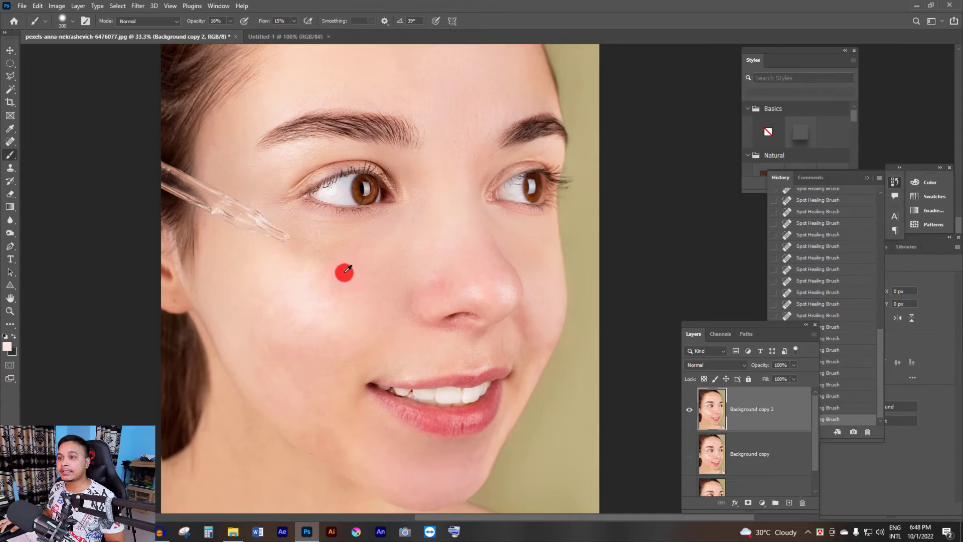
alt+click(346, 273)
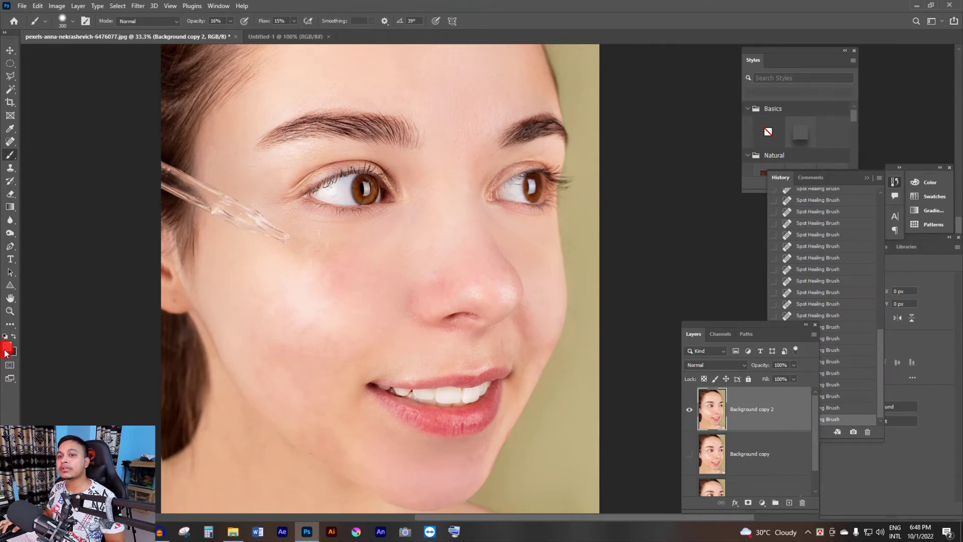
Step: Paint the sampled skin tone in soft strokes over the upper and middle cheek to even out its colour
mouse_move(254, 271)
mouse_down()
mouse_move(342, 264)
mouse_move(263, 291)
mouse_move(324, 262)
mouse_up()
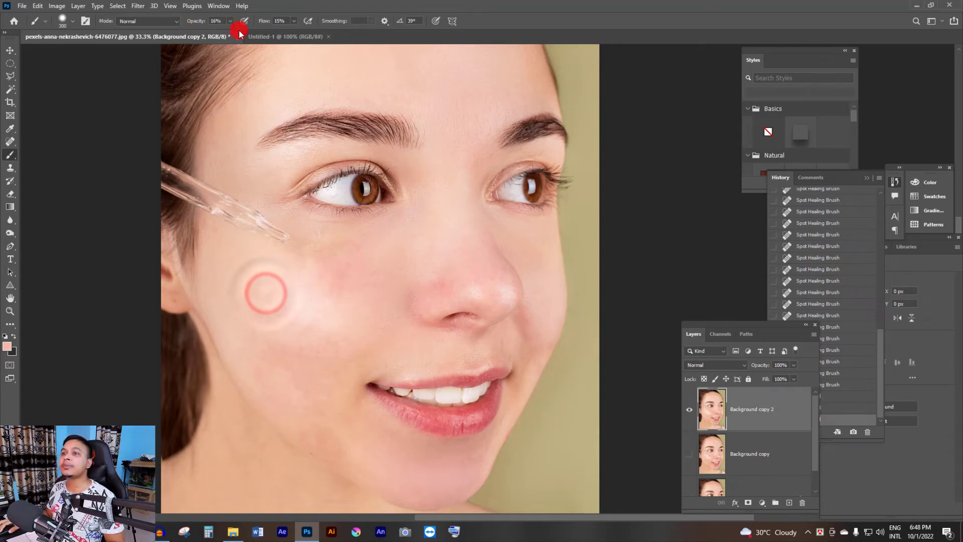
mouse_move(265, 326)
mouse_down()
mouse_move(291, 326)
mouse_move(361, 295)
mouse_move(358, 279)
mouse_move(275, 241)
mouse_move(385, 277)
mouse_move(380, 256)
mouse_move(340, 249)
mouse_move(313, 258)
mouse_move(351, 245)
mouse_move(243, 269)
mouse_move(216, 248)
mouse_move(327, 317)
mouse_move(290, 290)
mouse_move(342, 314)
mouse_move(298, 306)
mouse_move(315, 278)
mouse_move(369, 265)
mouse_move(344, 296)
mouse_move(382, 272)
mouse_up()
drag(376, 292, 405, 232)
scroll(328, 316, down, 3)
mouse_move(285, 269)
mouse_down()
mouse_move(222, 211)
mouse_move(257, 297)
mouse_move(332, 376)
mouse_move(280, 284)
mouse_move(352, 346)
mouse_up()
drag(353, 347, 370, 265)
mouse_move(370, 265)
mouse_down()
mouse_move(329, 251)
mouse_move(311, 285)
mouse_up()
mouse_move(310, 286)
mouse_down()
mouse_move(317, 219)
mouse_move(324, 252)
mouse_move(311, 254)
mouse_move(409, 284)
mouse_up()
Step: Brush the same tone over the rest of the cheek, from beside the nose toward the jaw
scroll(393, 278, down, 2)
drag(362, 236, 460, 231)
mouse_move(379, 242)
mouse_down()
mouse_move(349, 248)
mouse_move(338, 271)
mouse_up()
drag(357, 338, 286, 313)
Step: Reduce the brush size and paint the skin tone down the far cheek beyond the nose
key(bracketleft)
drag(544, 167, 528, 277)
scroll(529, 218, up, 6)
mouse_move(491, 302)
mouse_down()
mouse_move(481, 324)
mouse_move(490, 299)
mouse_up()
Step: Enlarge the brush and paint the skin tone across the forehead between the brows and the hairline
scroll(434, 206, up, 5)
key(bracketright)
key(bracketright)
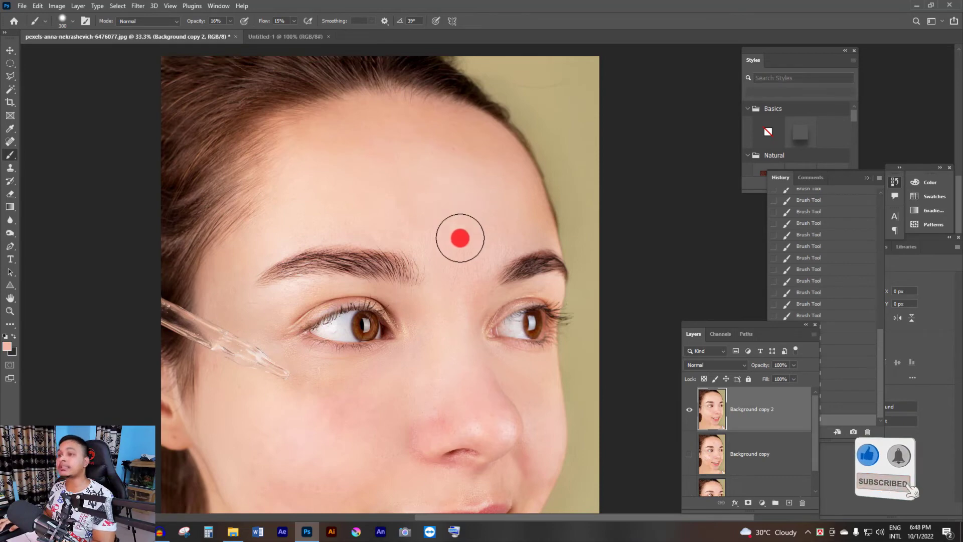
key(bracketright)
drag(457, 248, 351, 174)
drag(477, 162, 344, 176)
Step: Reduce the brush to 200 px and paint along the side of the forehead down to the temple
key(bracketleft)
key(bracketleft)
drag(307, 213, 299, 218)
key(bracketleft)
mouse_move(296, 222)
mouse_down()
mouse_move(266, 251)
mouse_move(262, 288)
mouse_up()
Step: Sample a lighter pink tone from the cheek and paint it over the cheek down to the jaw and mouth corner
alt+click(451, 399)
alt+click(451, 400)
drag(439, 451, 394, 241)
ctrl+click(387, 219)
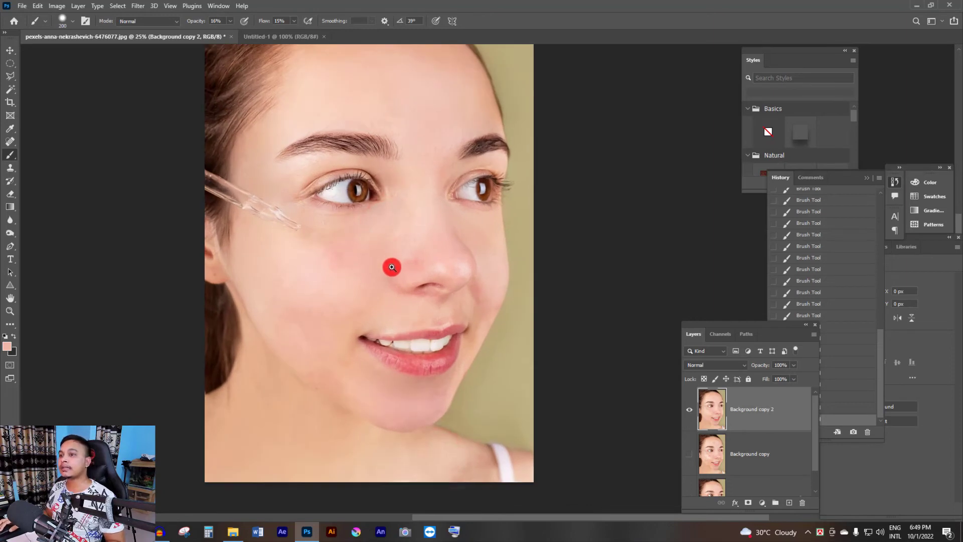
alt+click(321, 283)
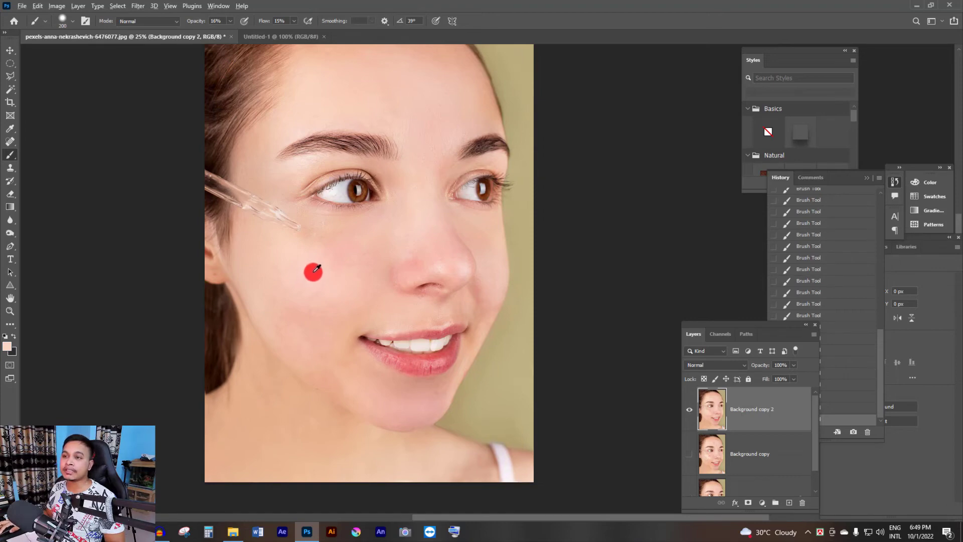
alt+click(316, 270)
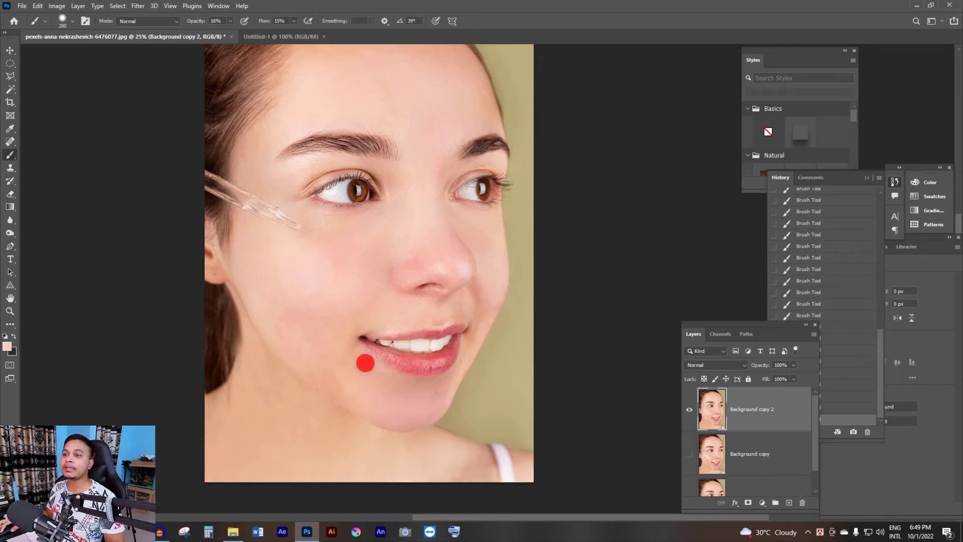
mouse_move(333, 254)
mouse_down()
mouse_move(369, 247)
mouse_move(363, 265)
mouse_move(380, 256)
mouse_move(369, 284)
mouse_move(349, 242)
mouse_move(344, 293)
mouse_move(299, 312)
mouse_move(336, 305)
mouse_move(324, 312)
mouse_move(274, 286)
mouse_move(282, 325)
mouse_move(299, 336)
mouse_up()
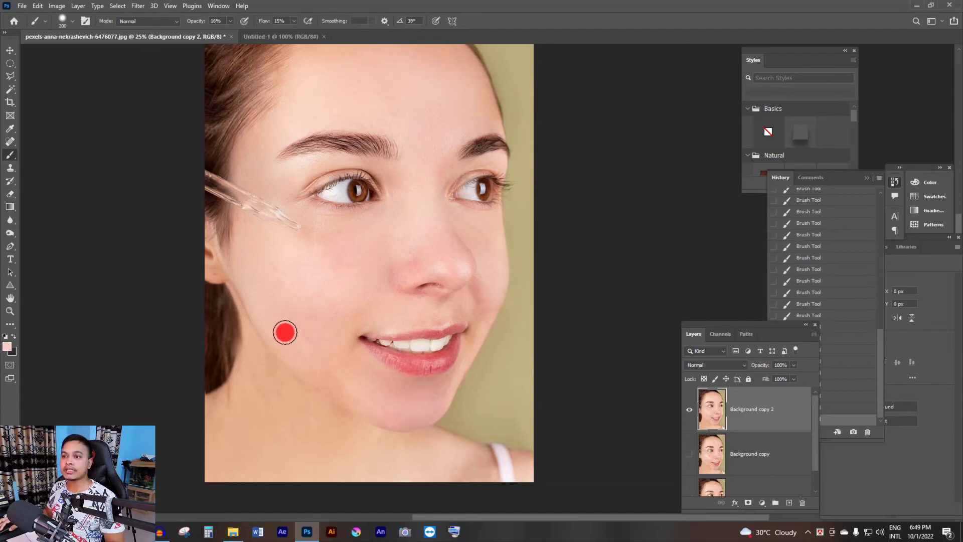
drag(285, 332, 299, 316)
mouse_move(361, 334)
mouse_down()
mouse_move(331, 331)
mouse_move(334, 385)
mouse_up()
key(space)
drag(407, 203, 415, 243)
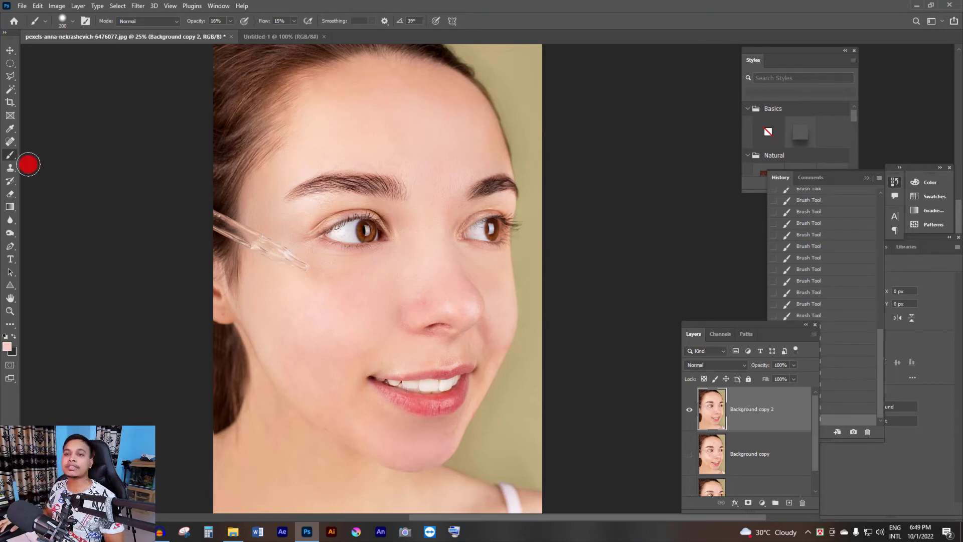
mouse_move(10, 145)
mouse_down()
mouse_move(32, 140)
mouse_move(67, 155)
mouse_move(83, 144)
mouse_up()
drag(9, 154, 48, 155)
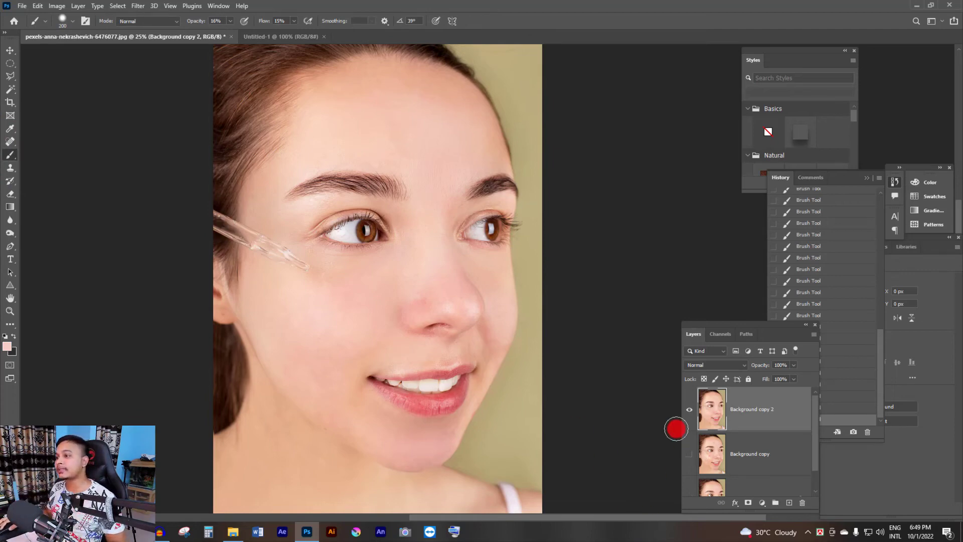
Step: Compare the face before and after retouching by toggling the Background copy 2 layer over the visible Background copy layer
click(691, 409)
click(689, 454)
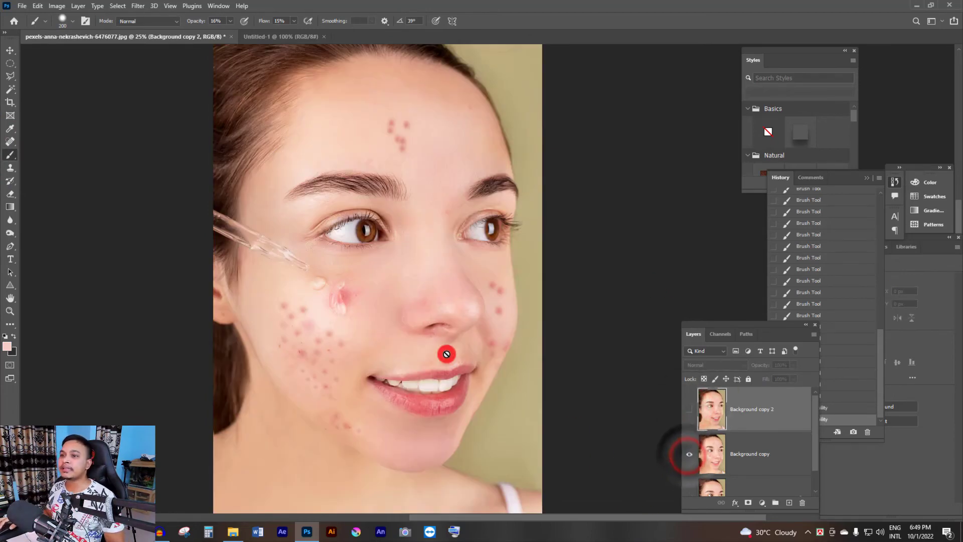
click(691, 409)
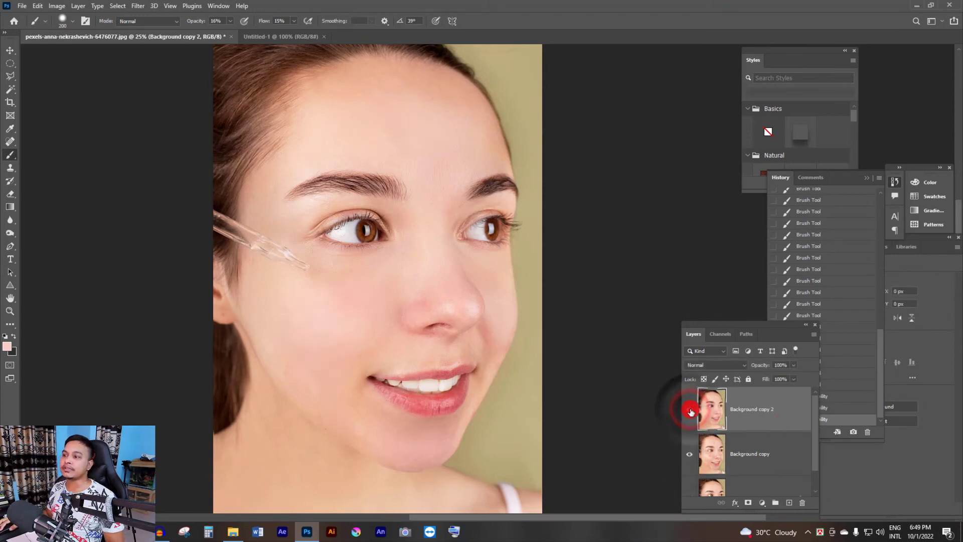
click(691, 410)
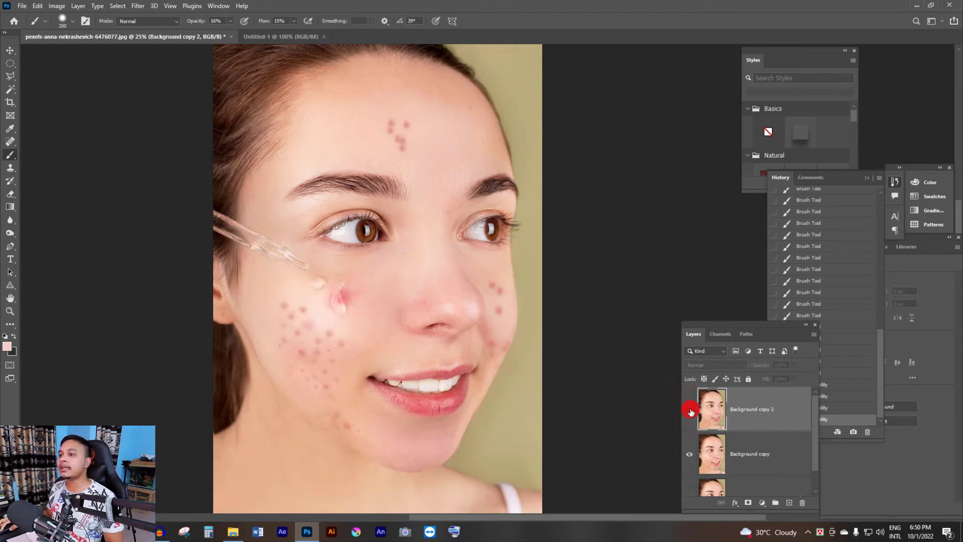
click(690, 410)
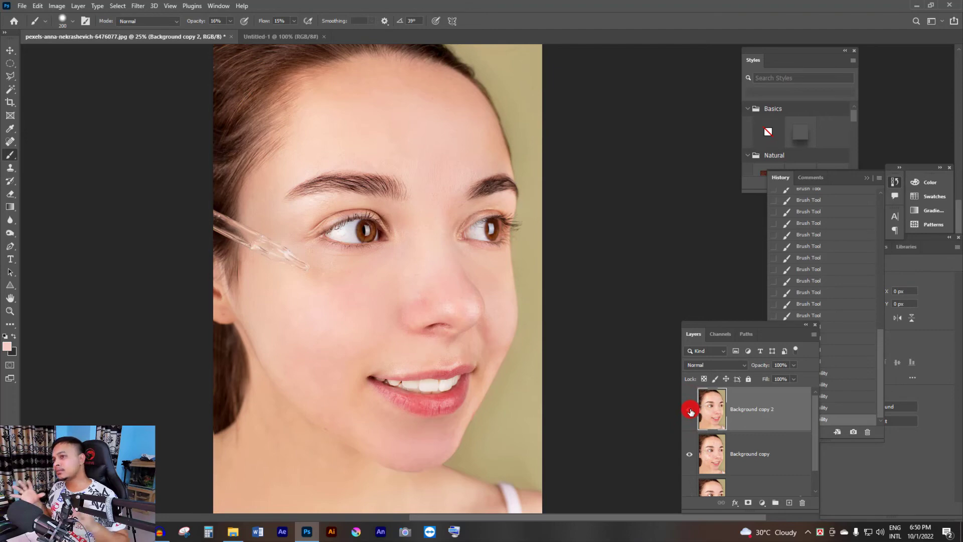